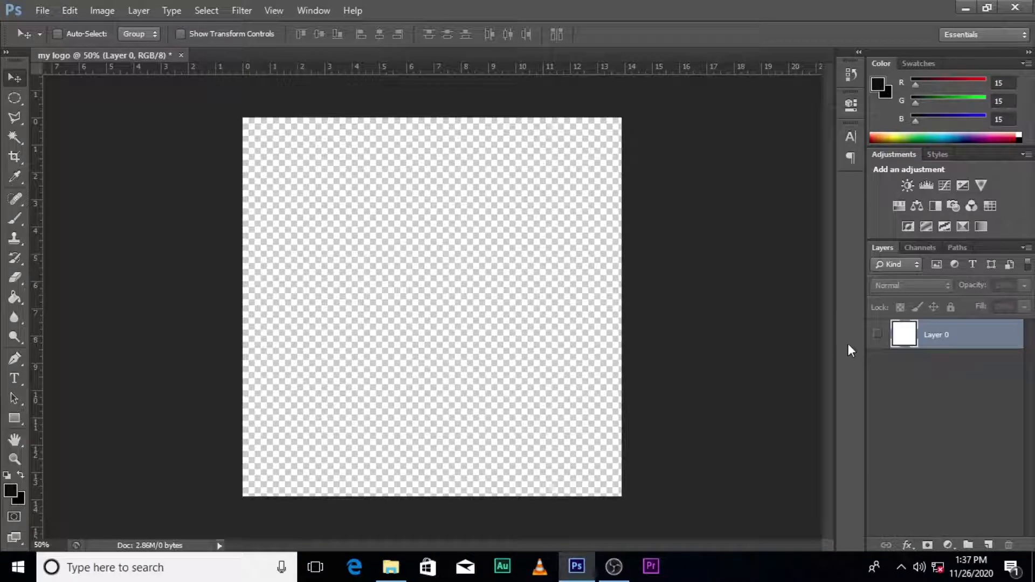
- Go back to USB Drive (G:) and drag the KINGDOM CONSULTANT LOGO all black image into 'my logo'
mouse_move(387, 577)
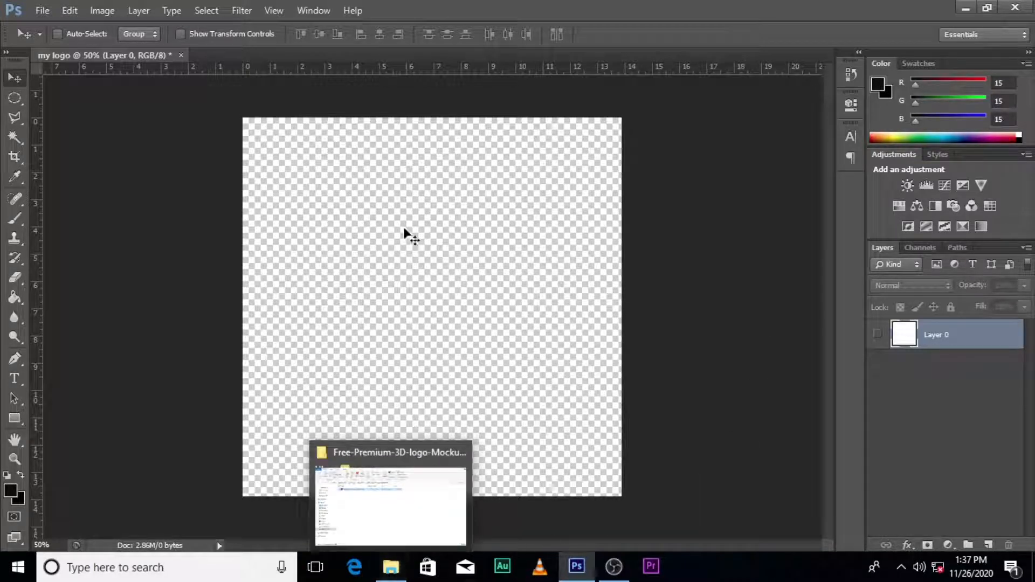
left_click(390, 567)
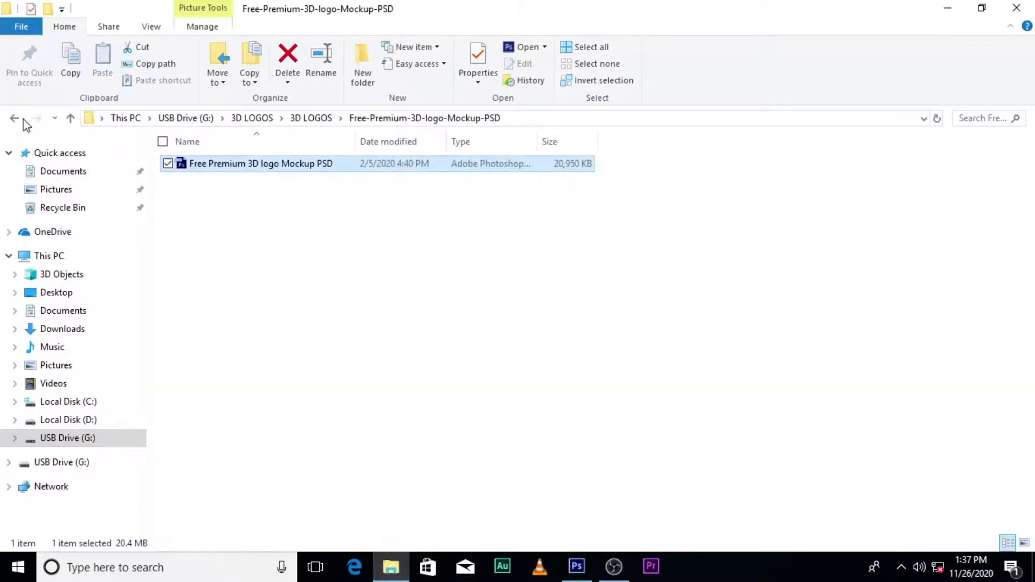
left_click(16, 118)
left_click(16, 119)
left_click(15, 119)
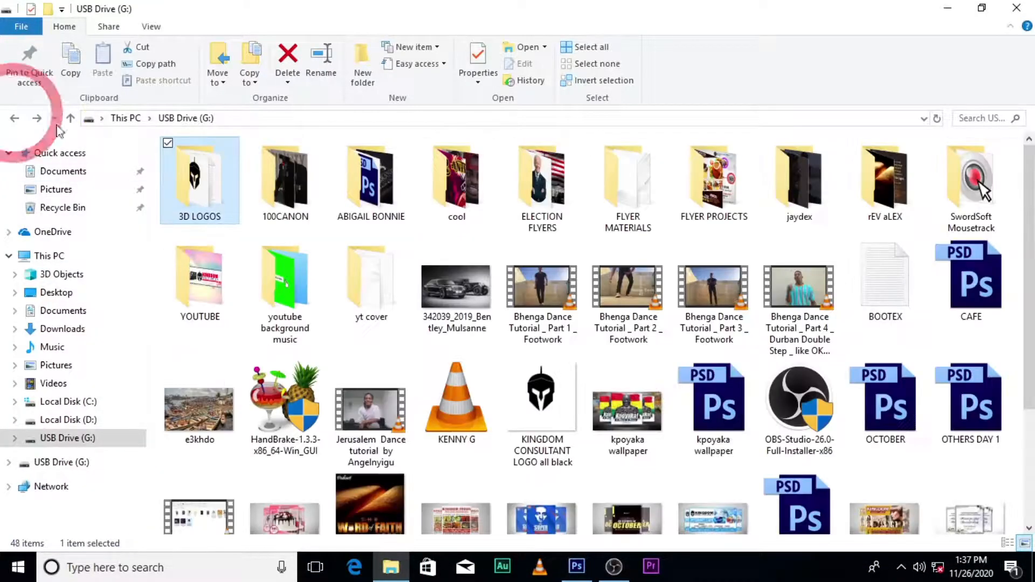
double_click(178, 161)
left_click_drag(849, 232, 520, 394)
- Free-transform the helmet smaller and move it to the left side of the canvas
left_click_drag(500, 342, 384, 357)
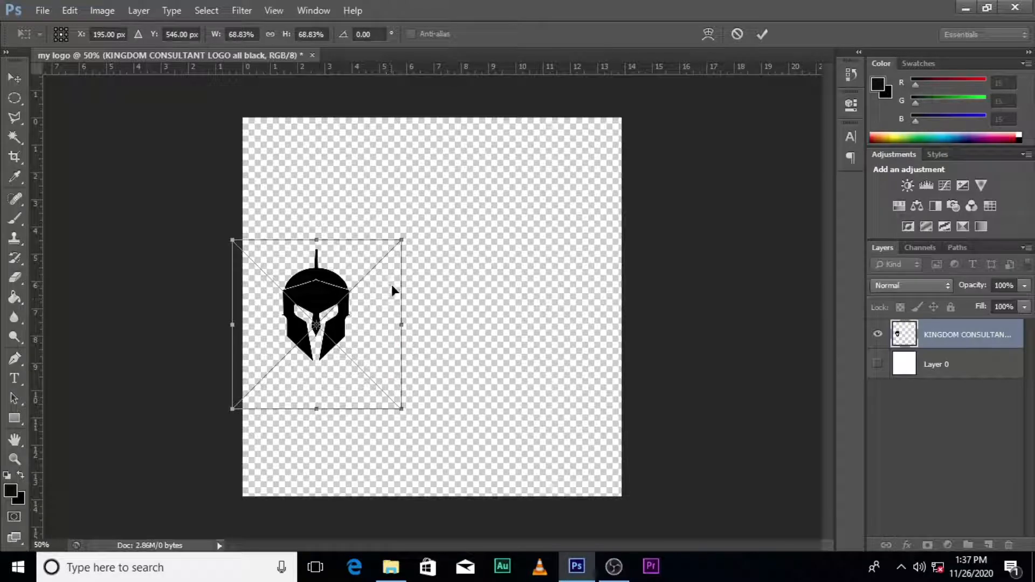
left_click_drag(402, 240, 434, 203)
left_click_drag(387, 328, 389, 322)
key("Return")
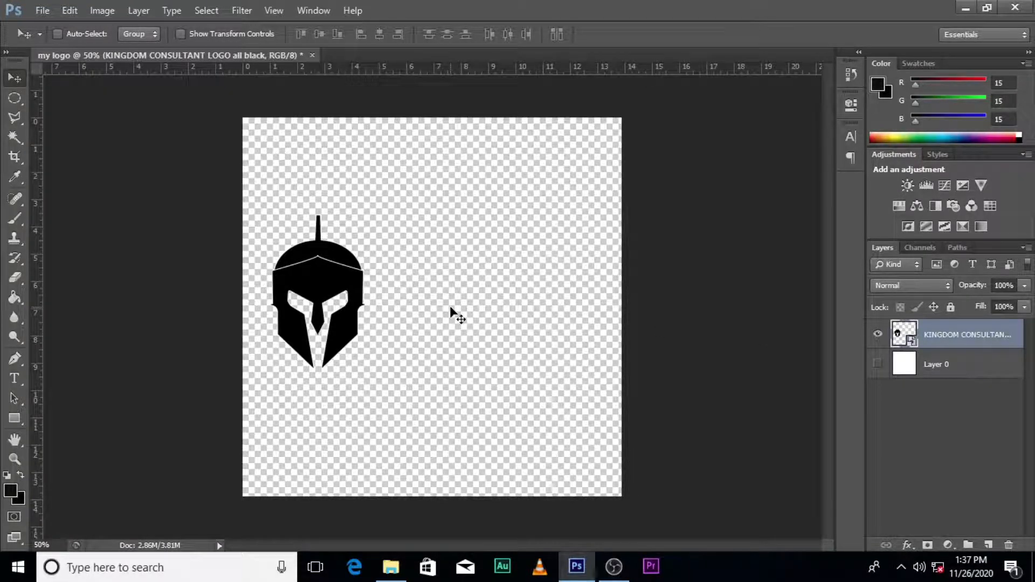
- Type the word 'kingdom' to the right of the helmet
key("t")
left_click(422, 308)
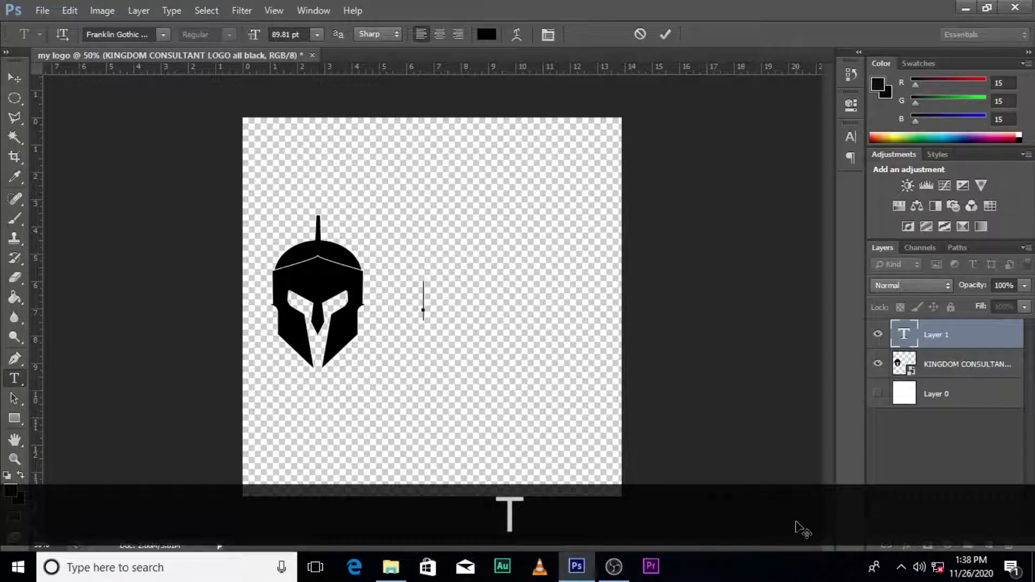
type("j")
key("BackSpace")
type("kin")
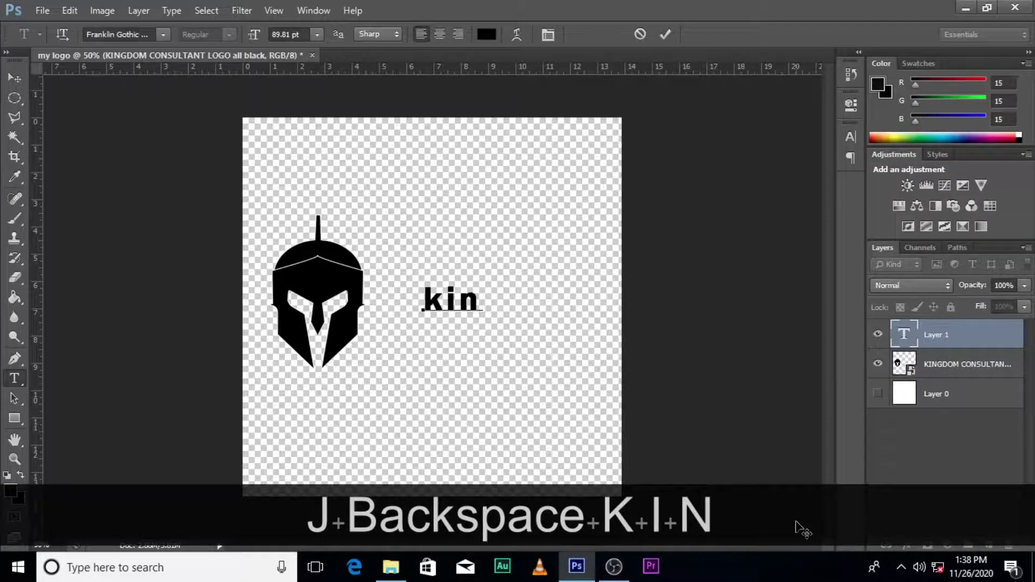
type("gdom")
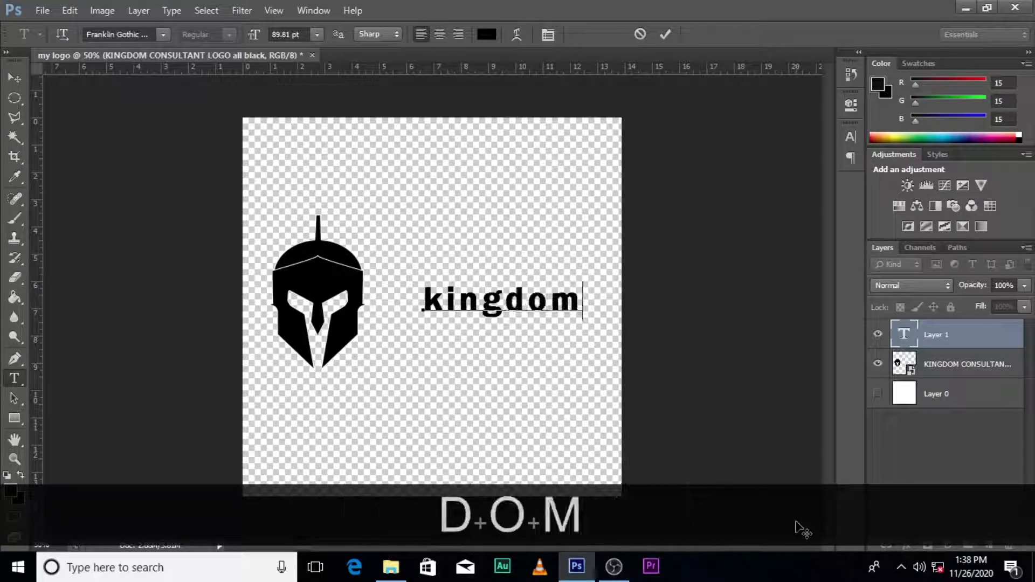
left_click(935, 333)
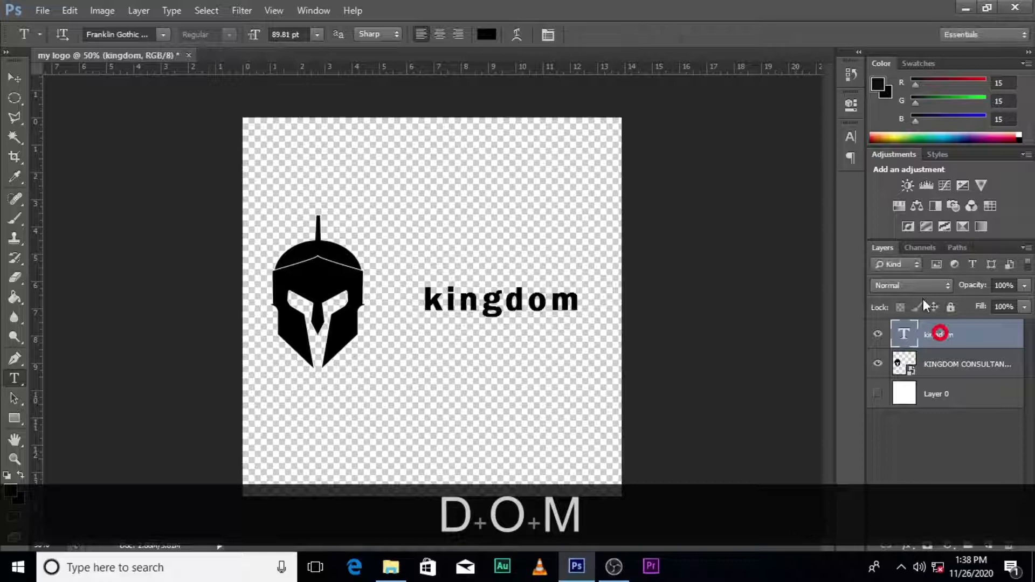
- Format the kingdom text as All Caps in Impact with tracking 0
left_click(852, 136)
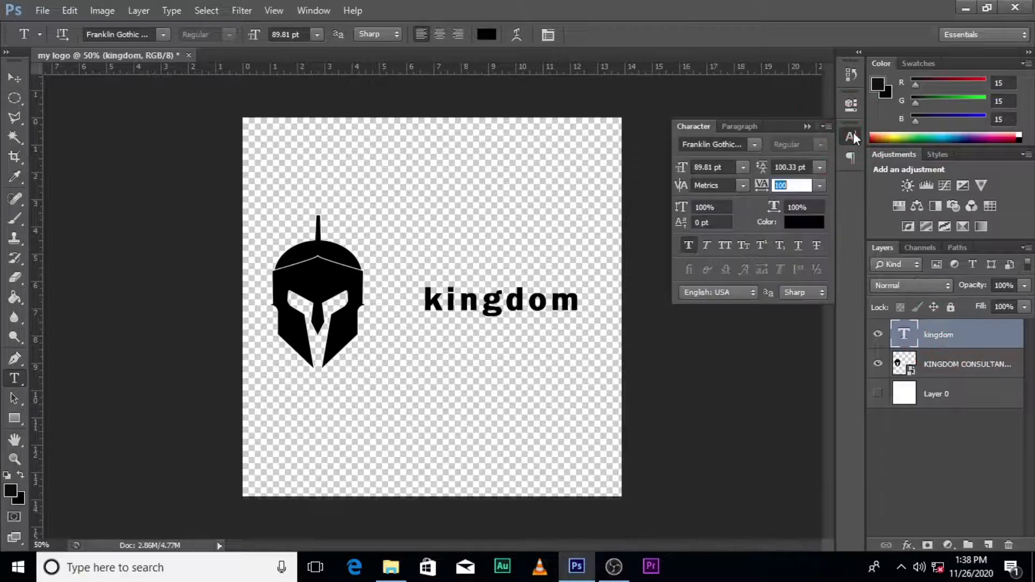
left_click(725, 245)
left_click(754, 144)
scroll(717, 345, "down", 3)
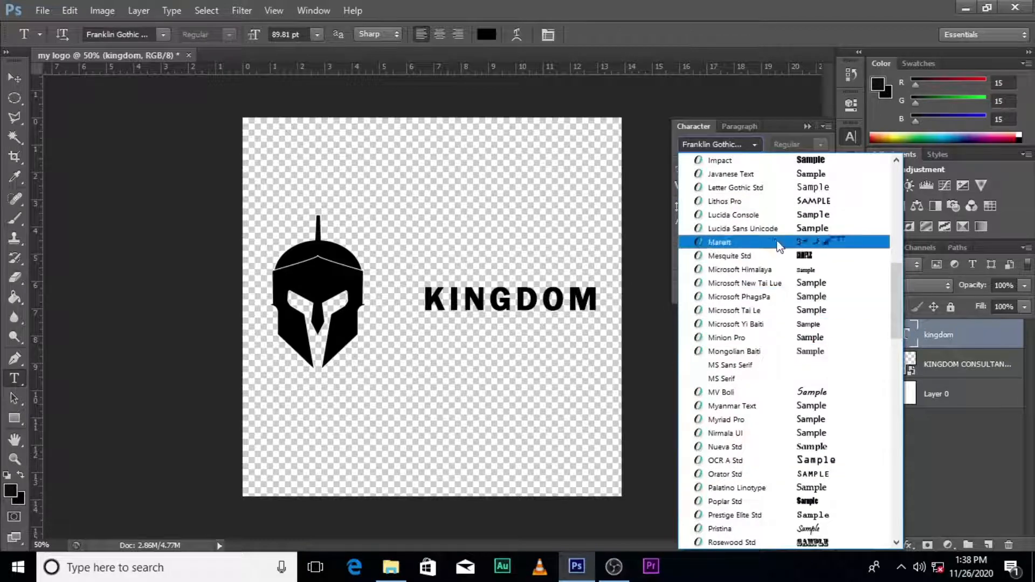
left_click(720, 161)
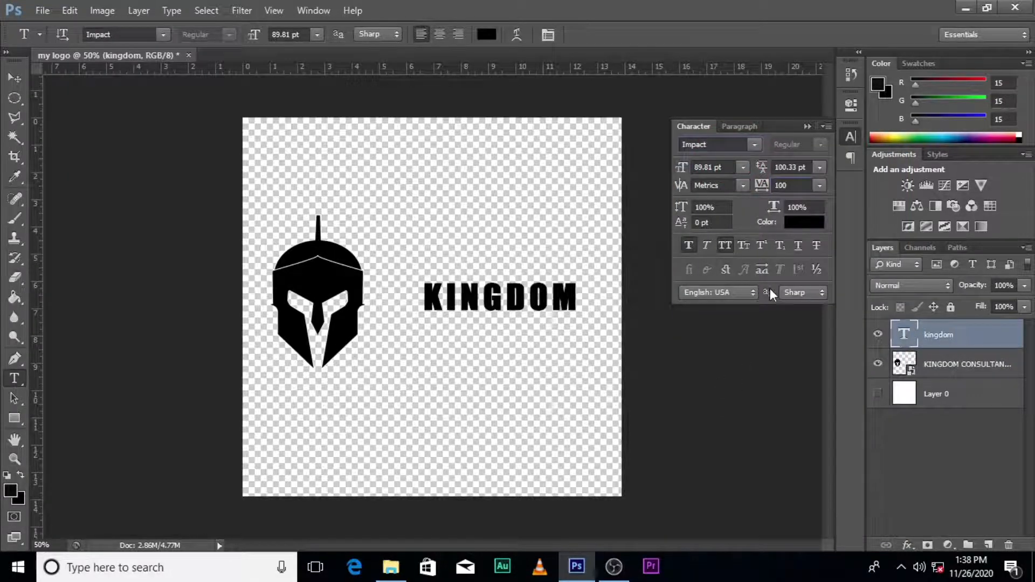
key("ctrl")
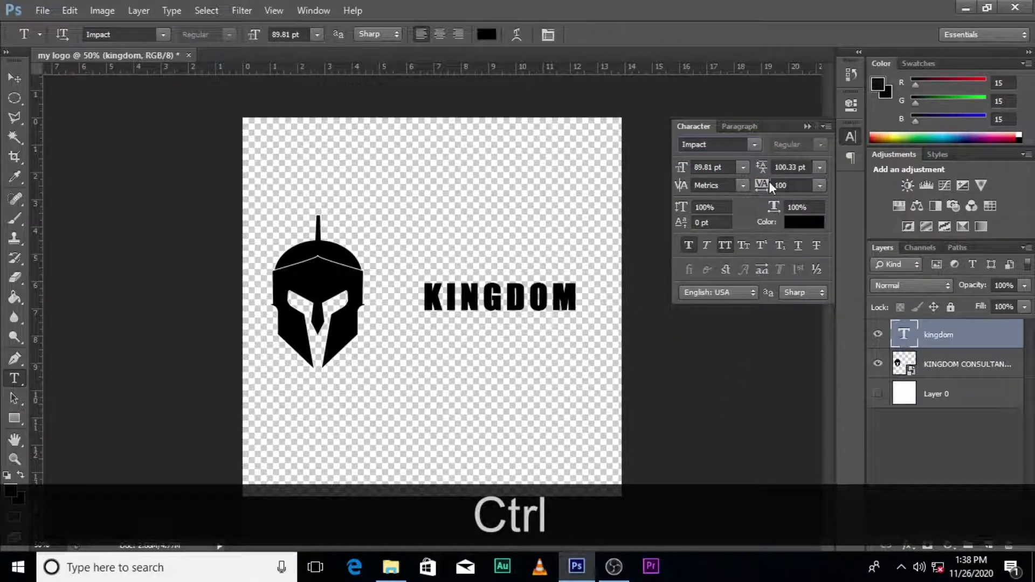
left_click(790, 186)
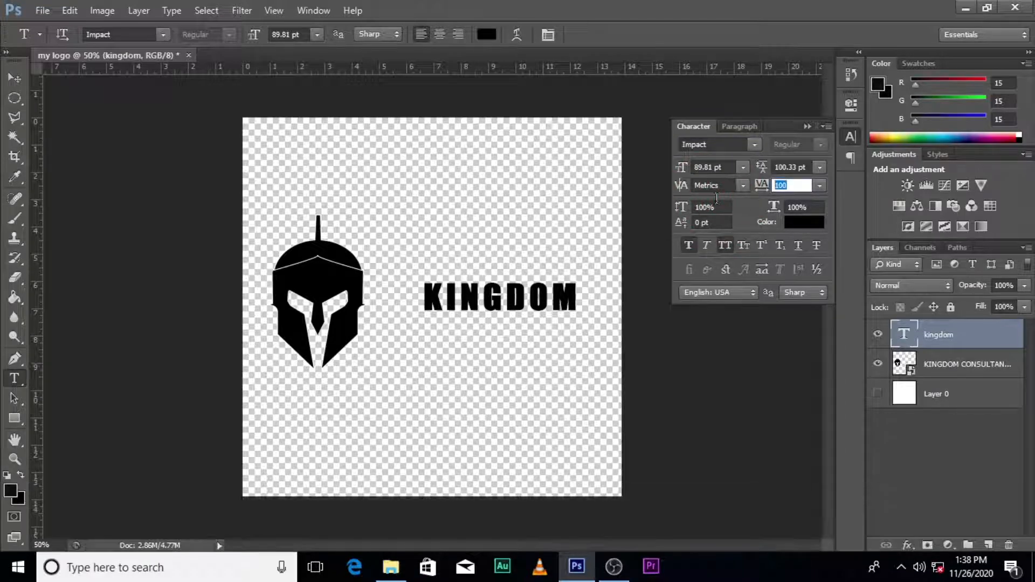
type("0")
key("Return")
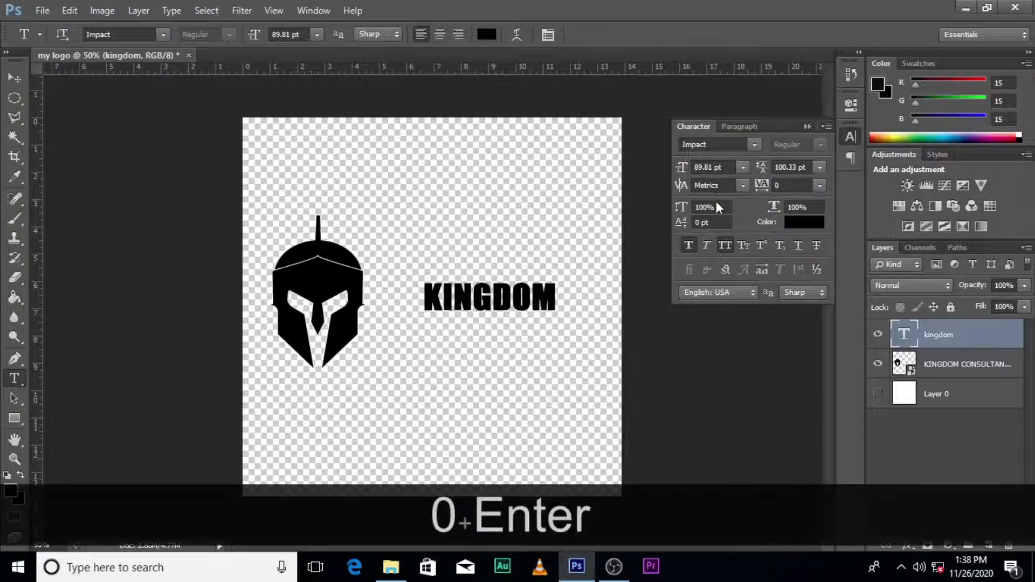
- Enlarge KINGDOM to about 155.81 pt and duplicate its text layer
key("ctrl+t")
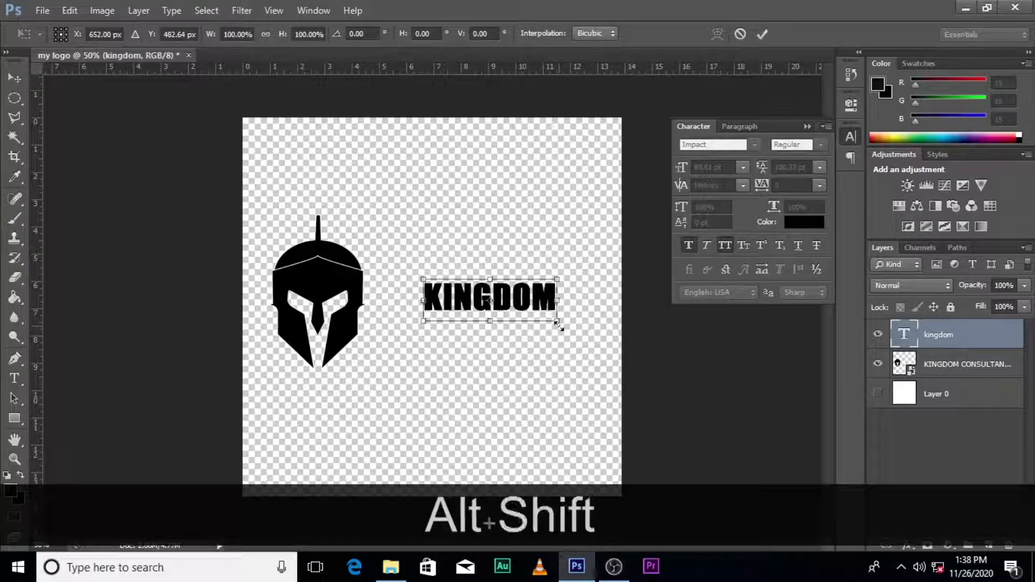
left_click_drag(558, 325, 553, 304)
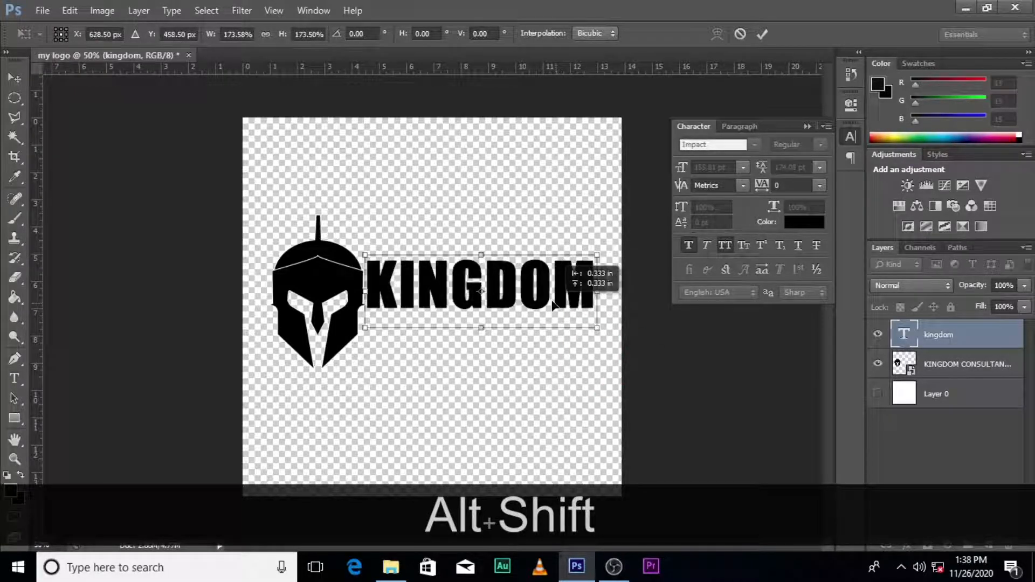
key("Return")
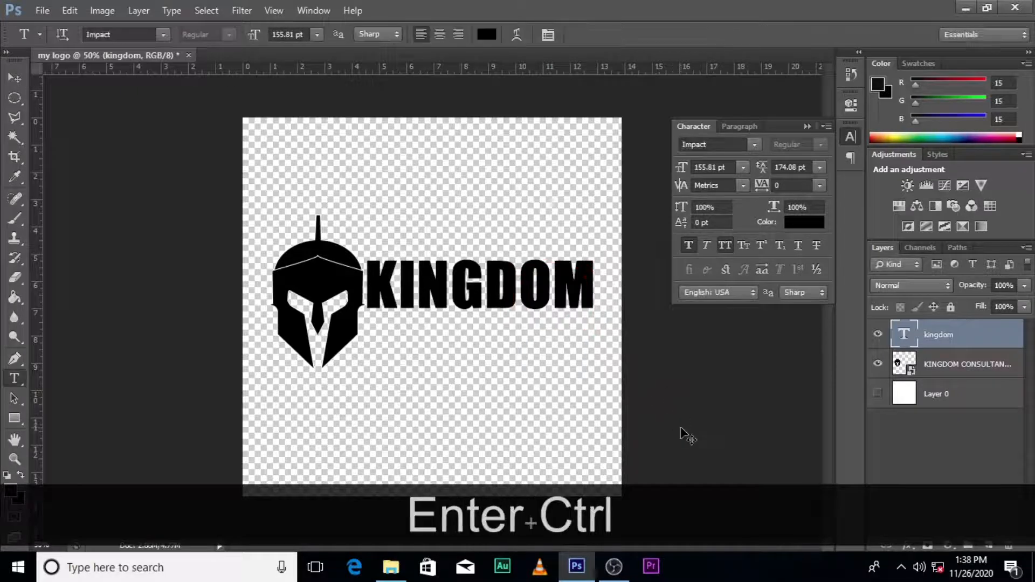
key("ctrl+j")
- Move the KINGDOM copy below the original and retype it as 'SOLUTION gh'
key("v")
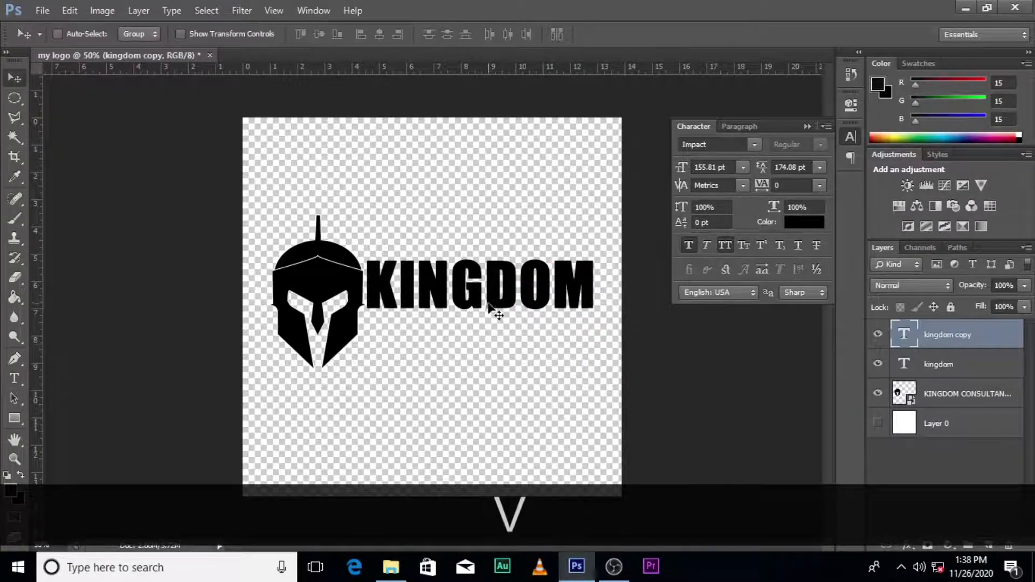
left_click_drag(488, 304, 488, 364)
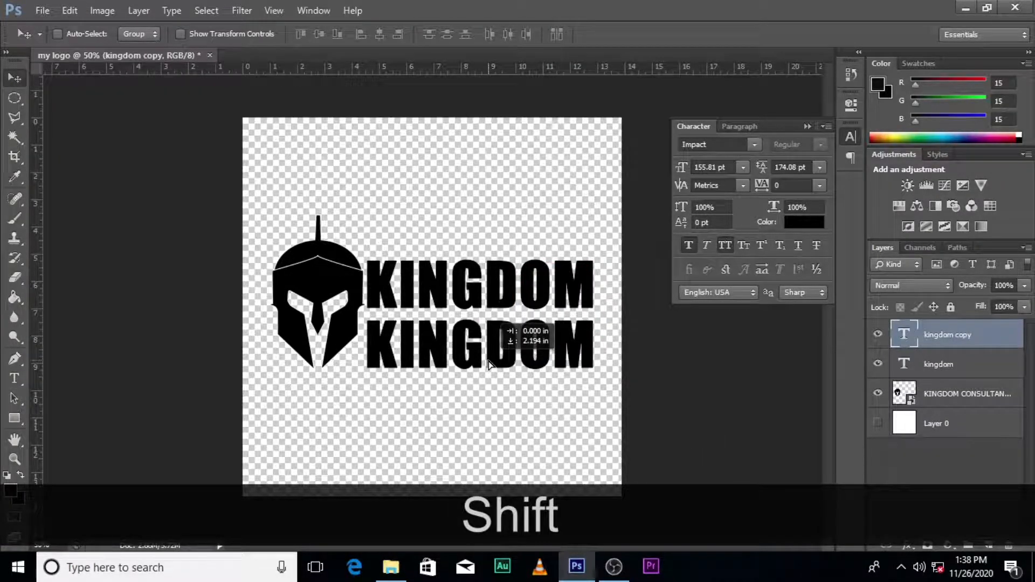
double_click(905, 336)
type("SOLUTI")
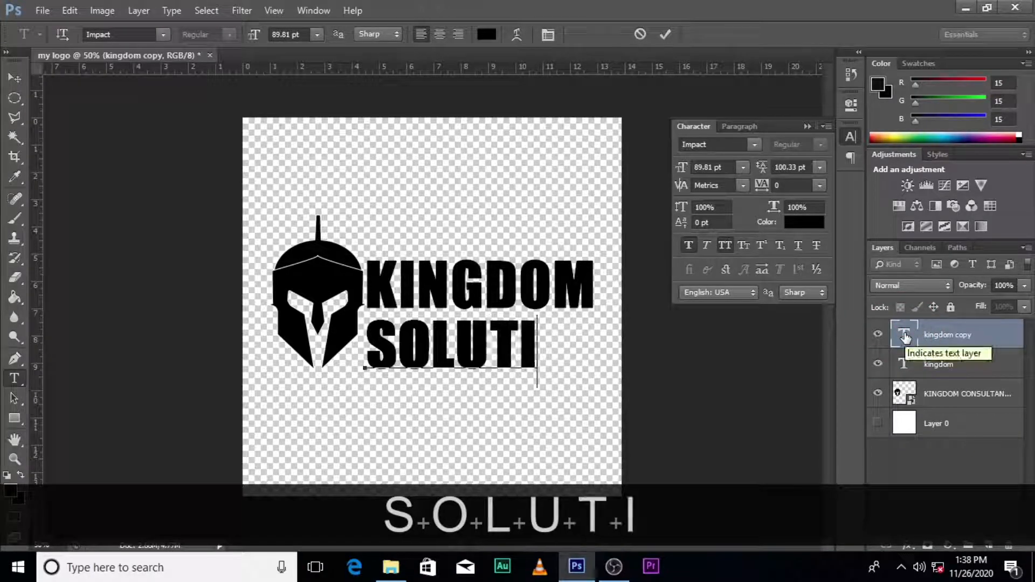
type("ON gh")
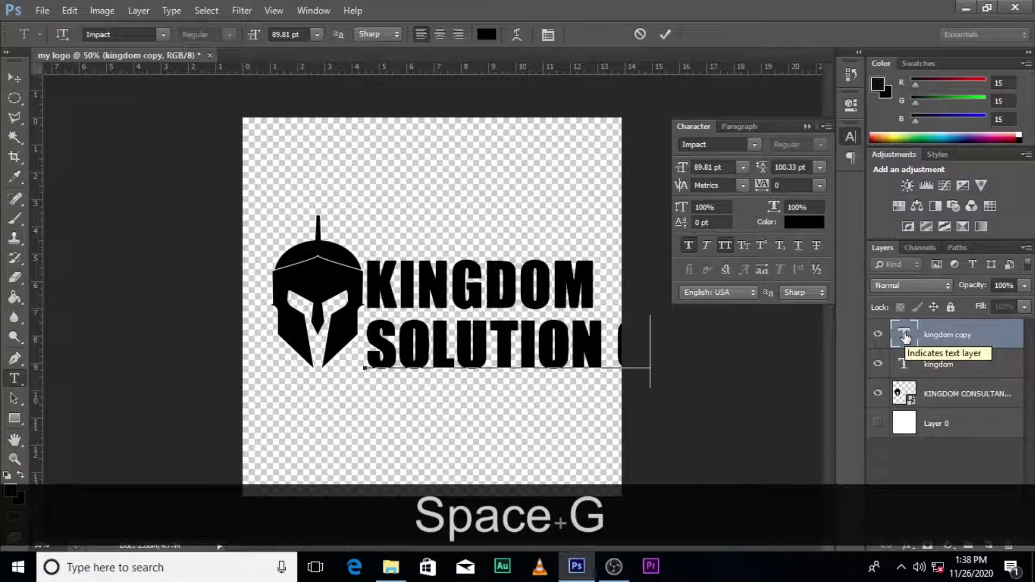
key("ctrl+Return")
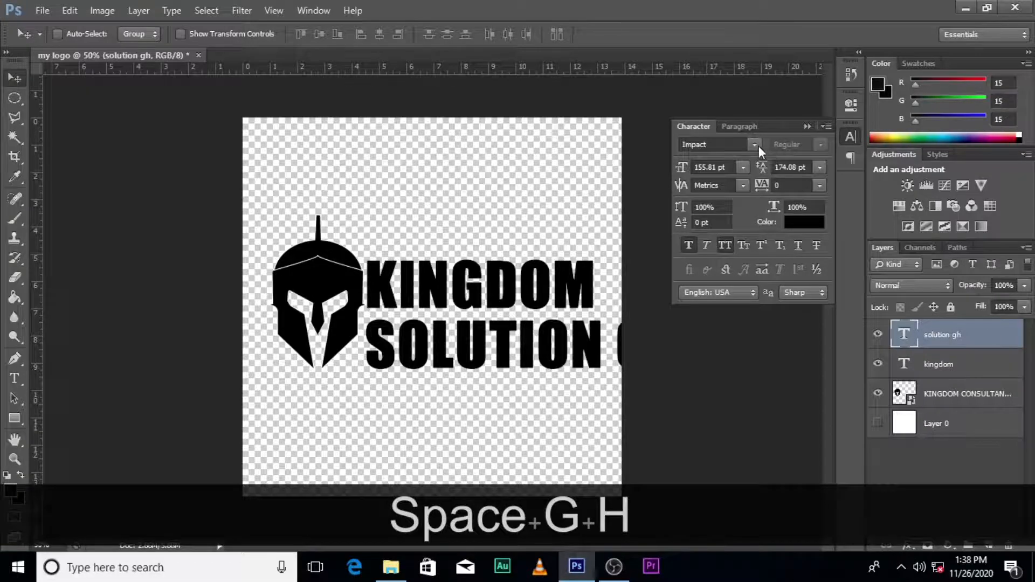
- Set SOLUTION GH in Arial and scale it to 66.79 pt just under KINGDOM
left_click(754, 145)
scroll(894, 273, "up", 5)
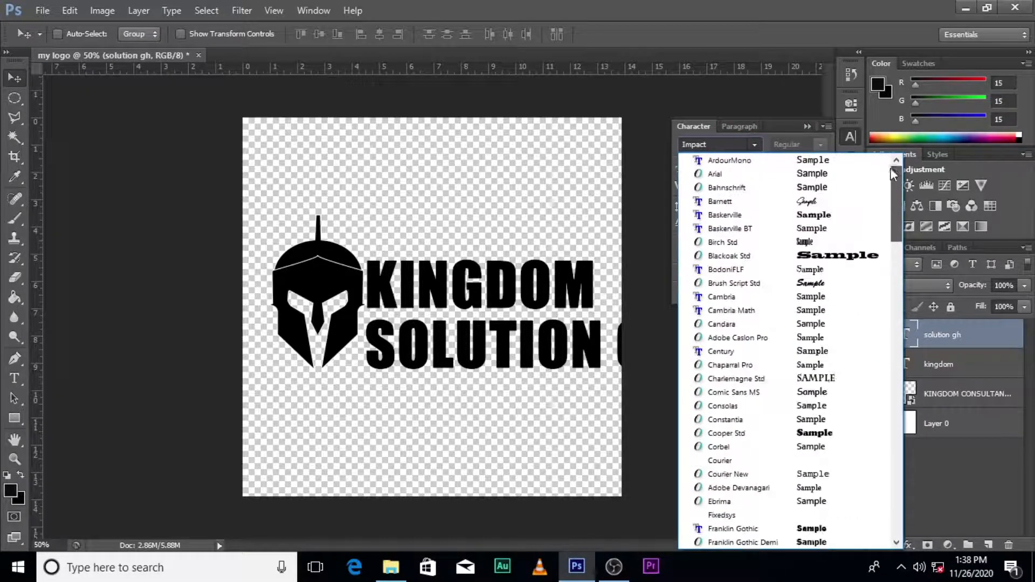
left_click(709, 173)
key("ctrl+t")
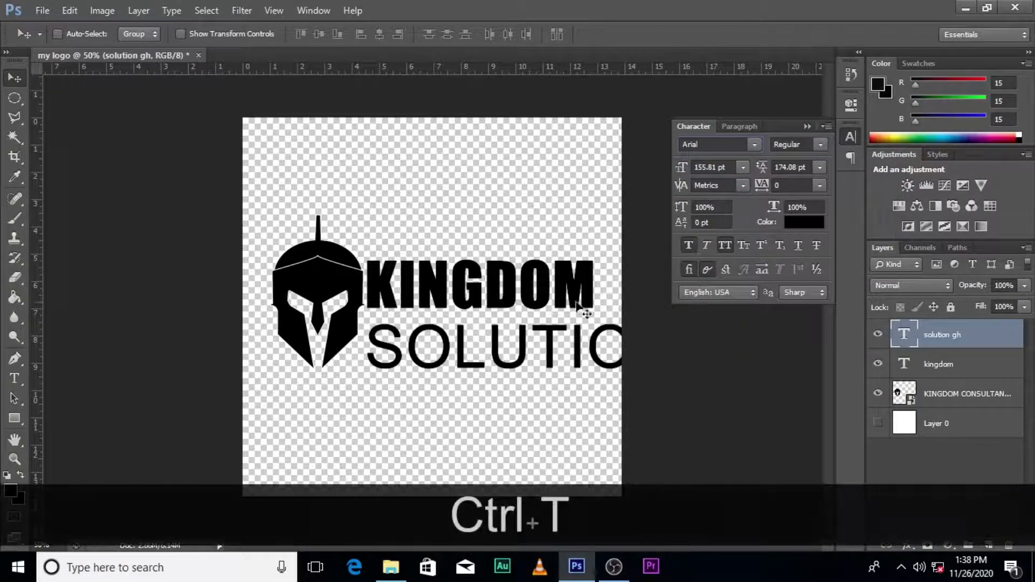
left_click_drag(366, 384, 514, 362)
left_click_drag(591, 362, 502, 324)
key("Return")
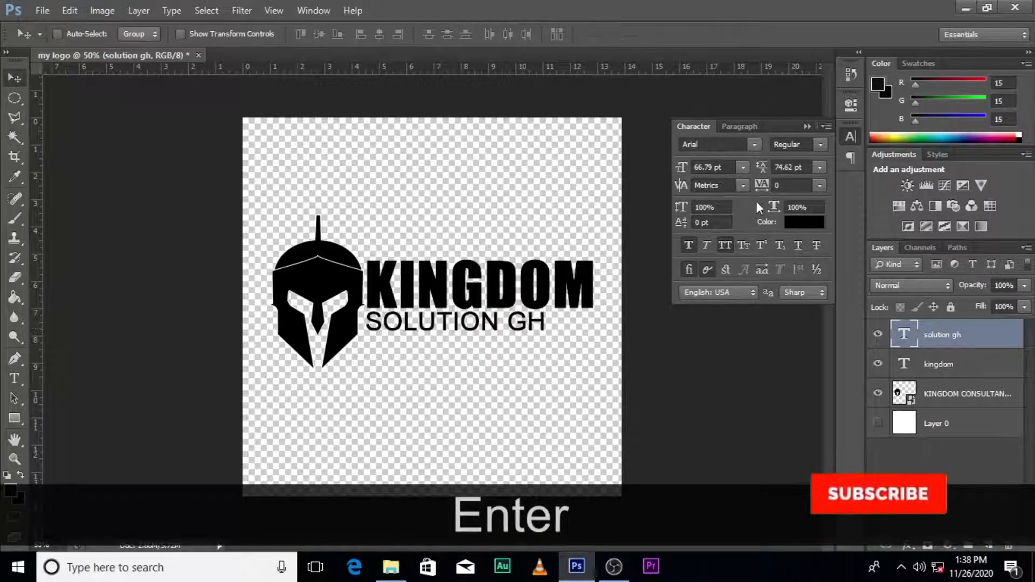
- Widen the SOLUTION GH letter spacing and nudge the line slightly right
left_click_drag(761, 187, 768, 191)
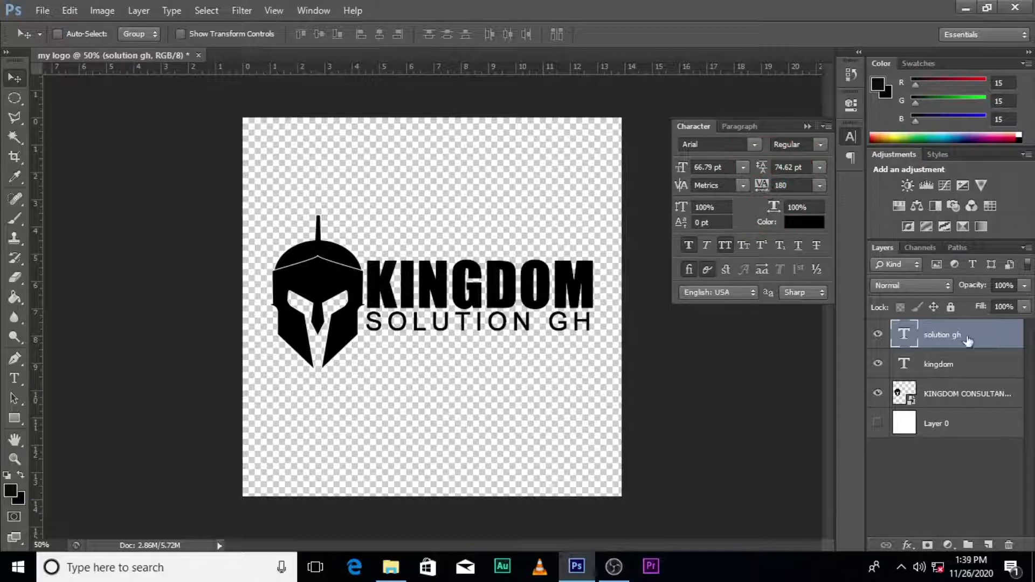
key("v")
key("Right")
key("Right")
key("Right")
key("Right")
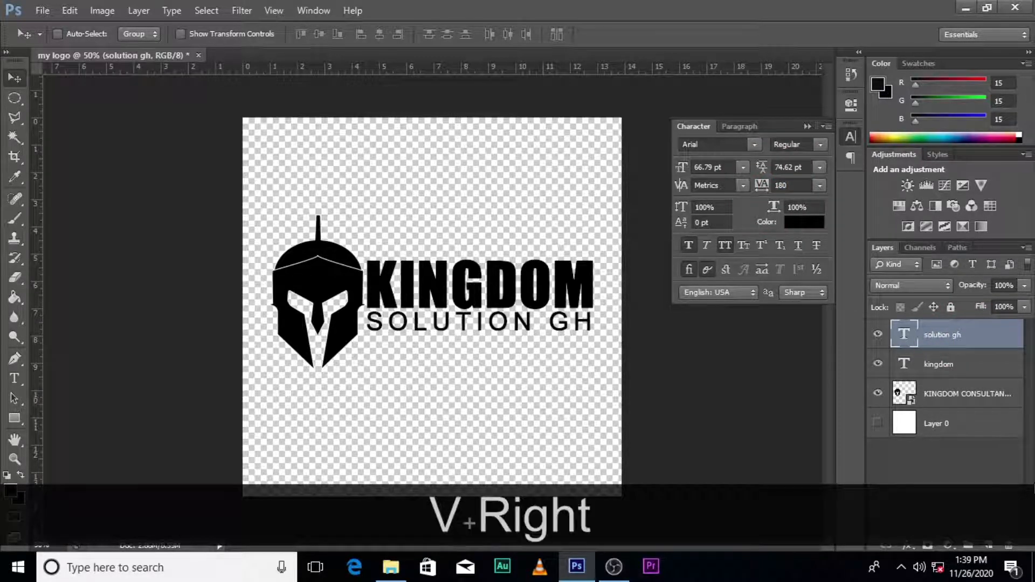
key("Right")
- Duplicate SOLUTION GH below itself and replace the copy's text with placeholder phone numbers
key("ctrl+j")
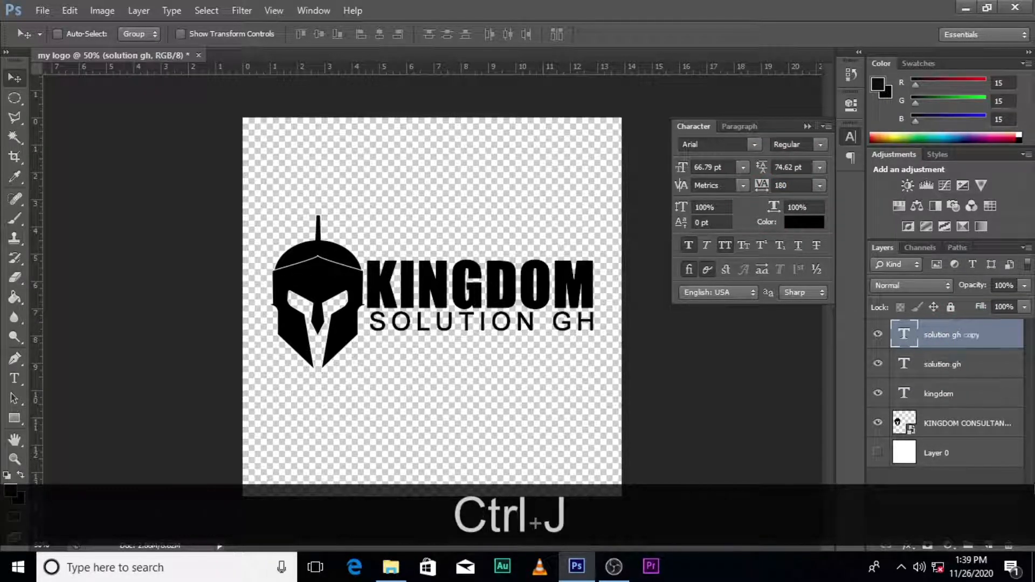
key("shift+Down")
key("shift+Down")
key("shift+Down")
key("shift+Down")
key("shift+Down")
key("shift+Down")
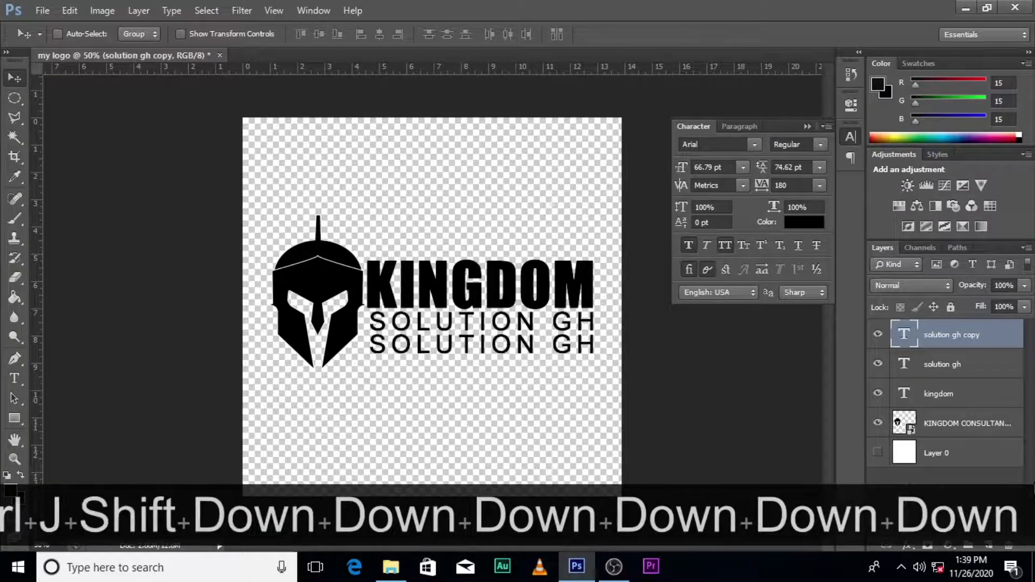
double_click(905, 336)
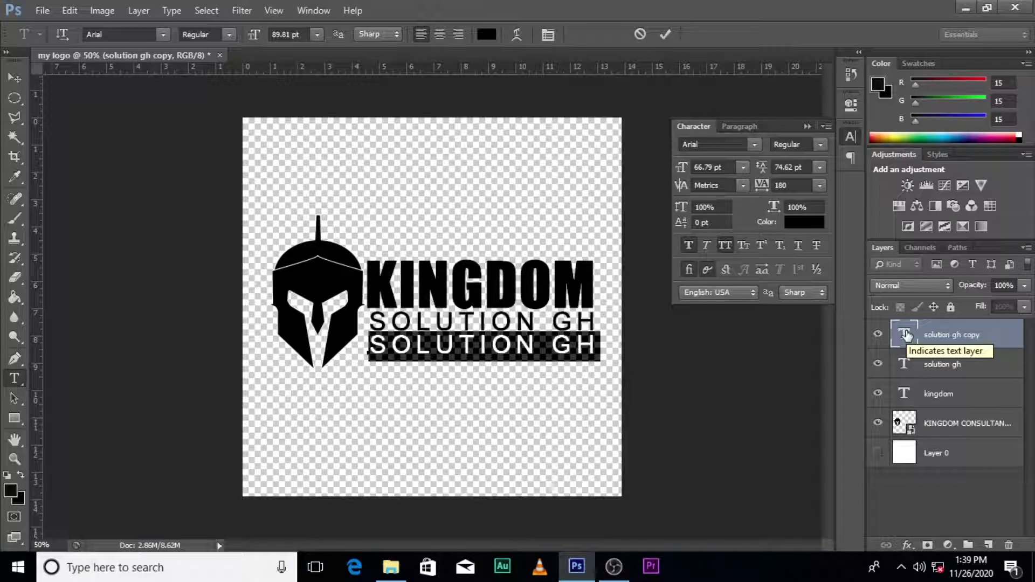
type("020 0")
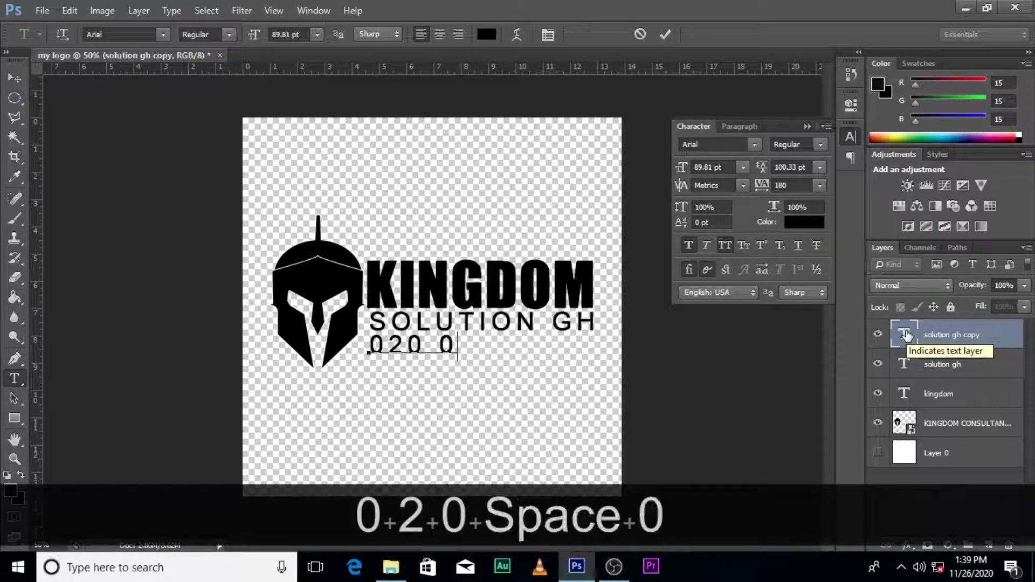
type("00 0000")
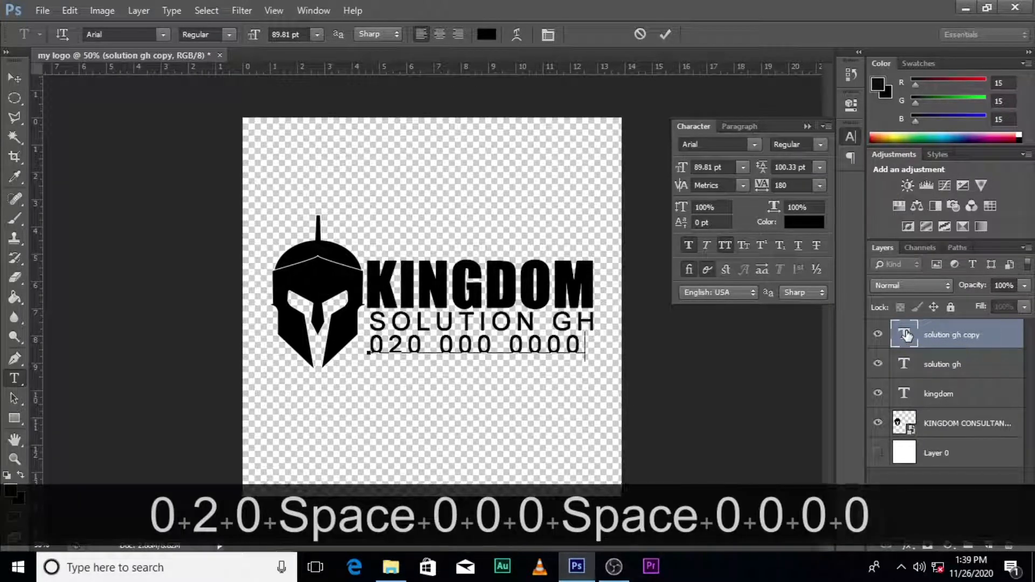
type(" / 0")
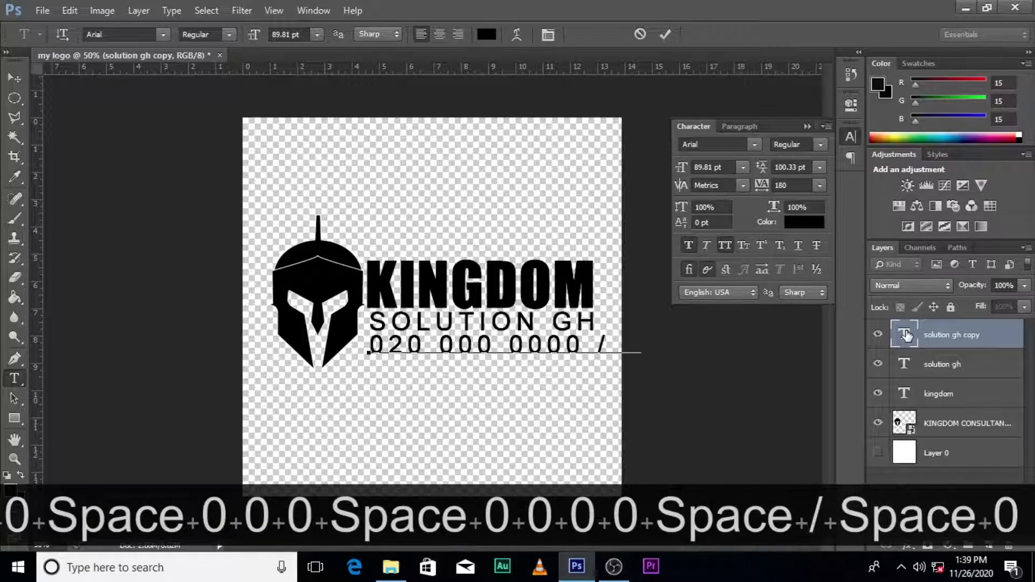
type("20 000 ")
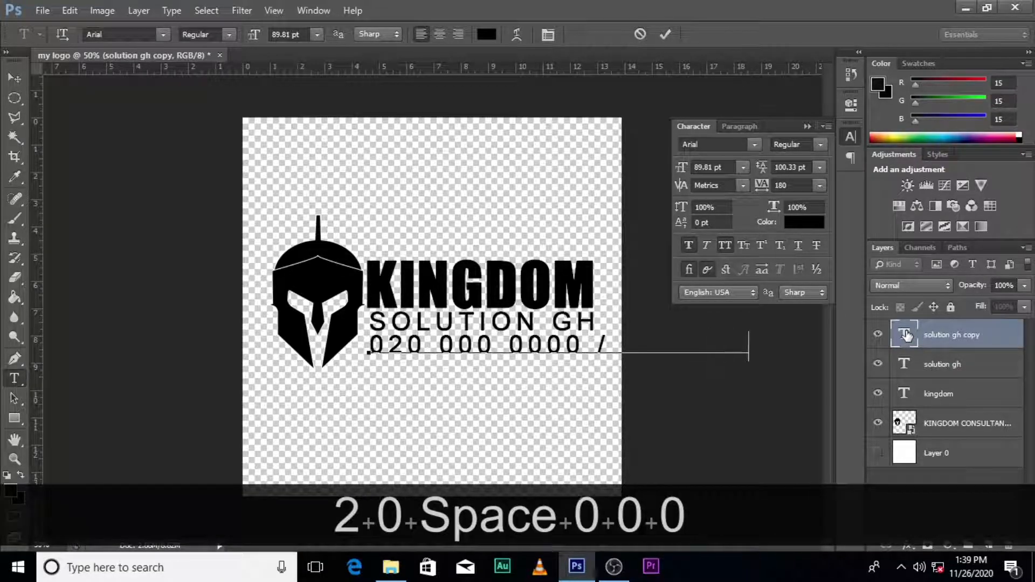
type("0000")
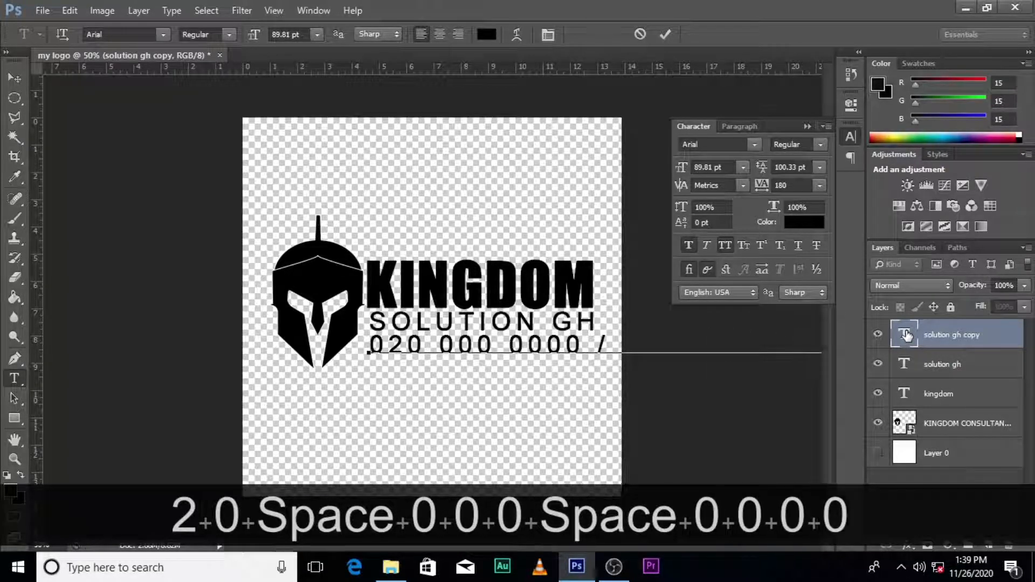
key("ctrl+t")
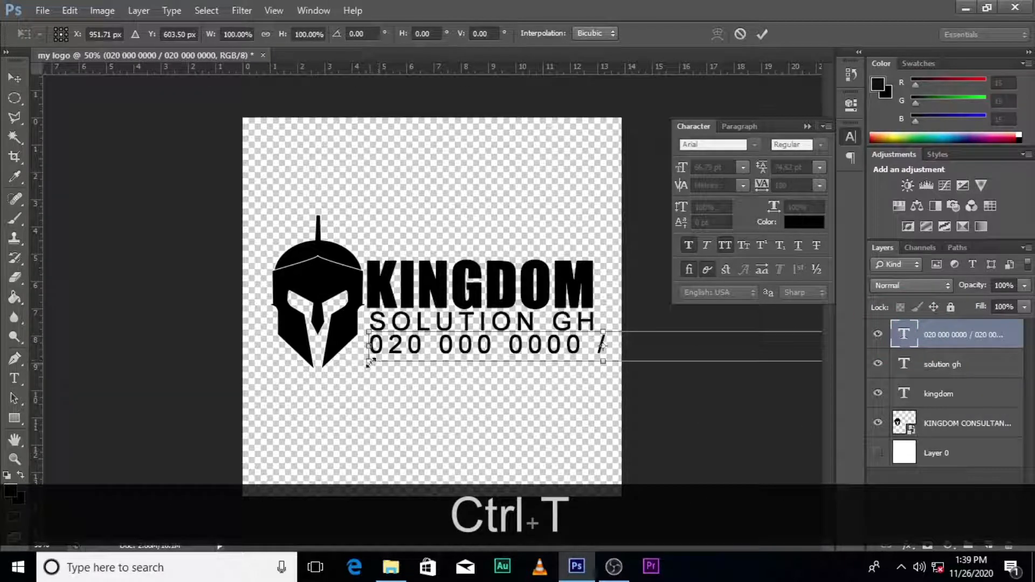
- Shrink the phone-number line to about a third and nudge it down and right
left_click_drag(371, 363, 429, 351)
mouse_move(533, 342)
left_mouse_down()
mouse_move(561, 294)
mouse_move(536, 341)
left_mouse_up()
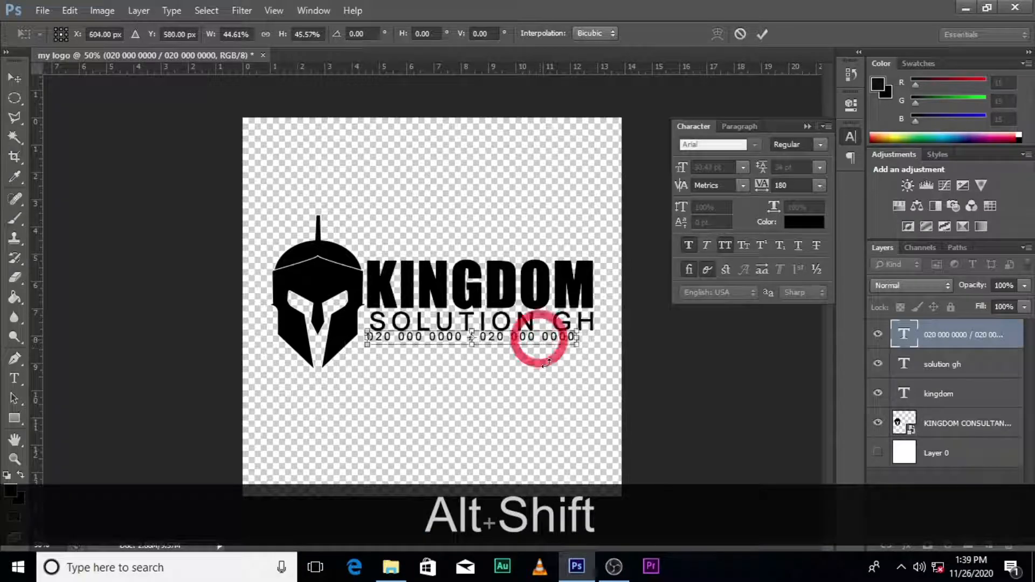
key("Return")
key("Down")
key("Down")
key("Down")
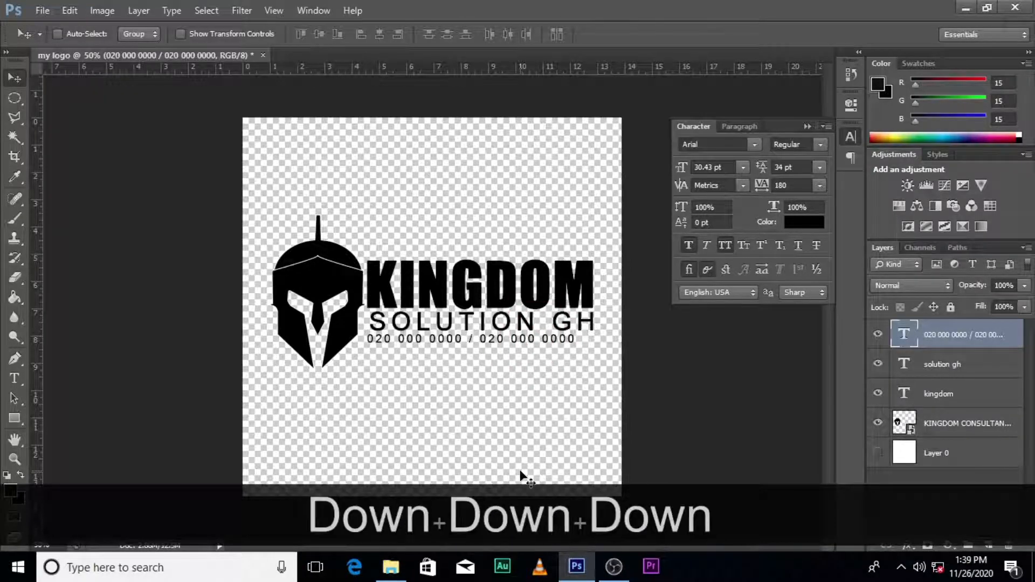
key("Right")
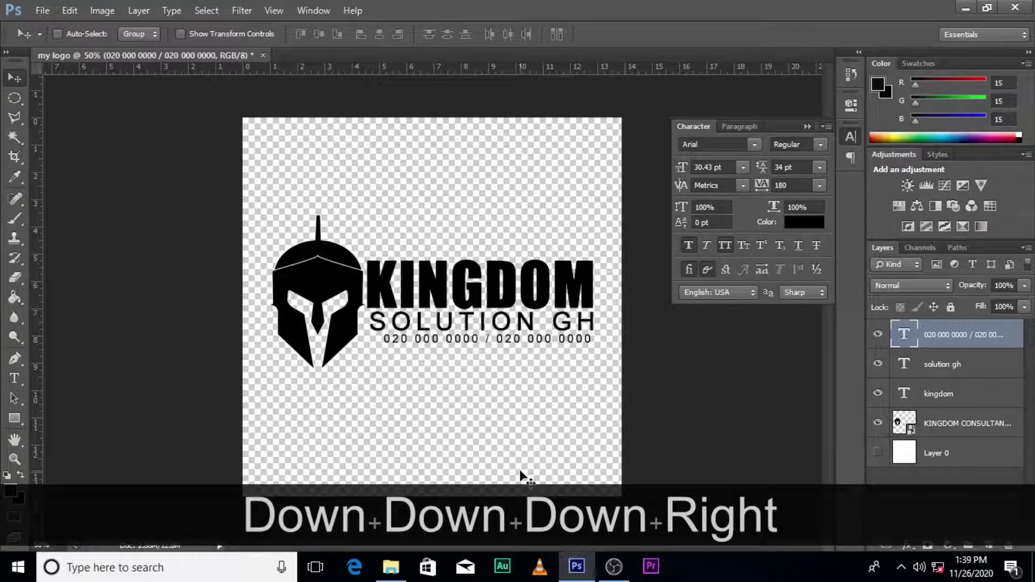
- Enlarge the phone line about ten percent to 32.97 pt and nudge it under SOLUTION GH
key("ctrl+t")
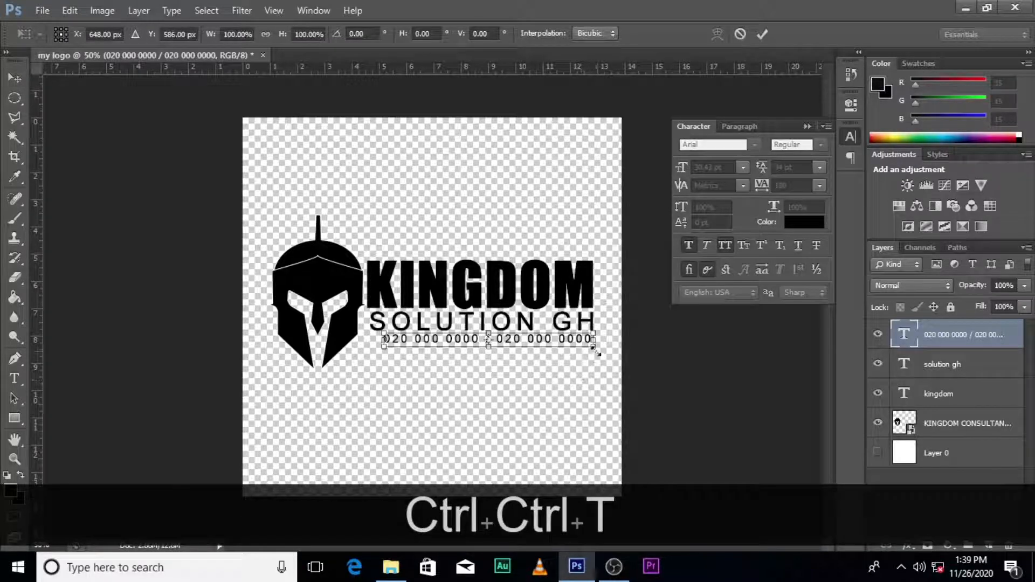
left_click_drag(594, 349, 603, 348)
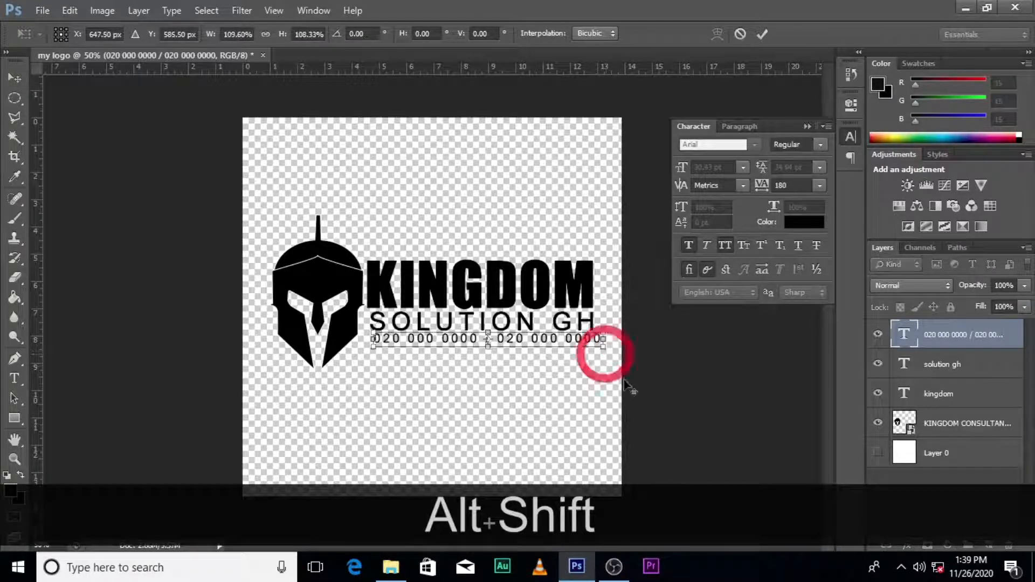
key("Return")
key("Left")
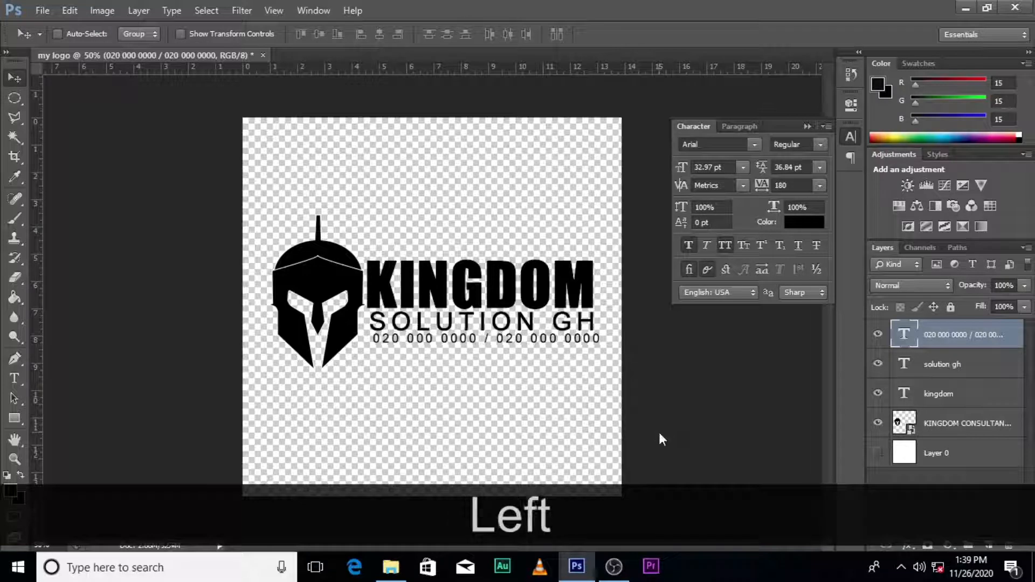
key("Left")
key("Down")
key("Down")
key("Down")
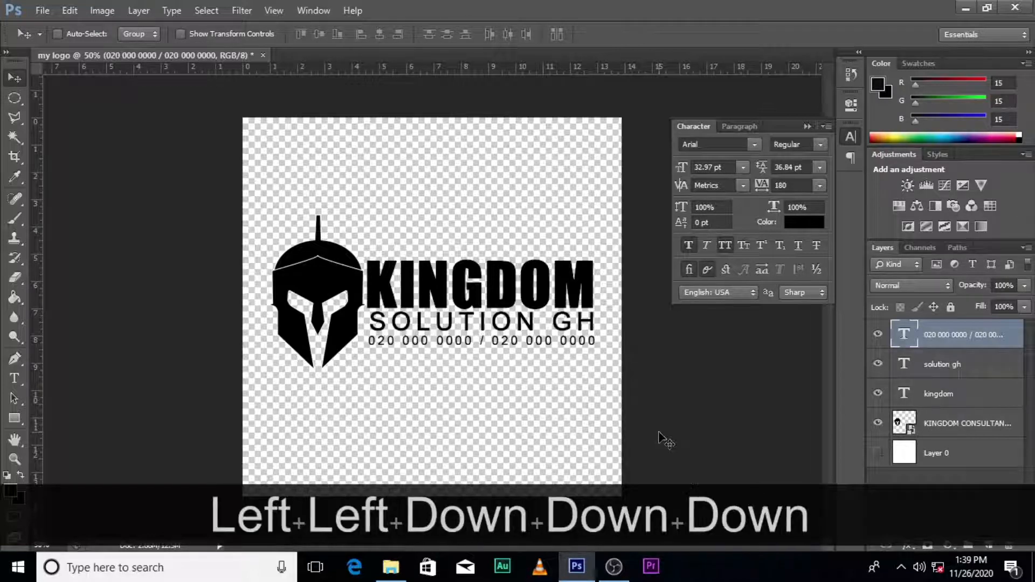
key("Right")
key("Right")
key("Down")
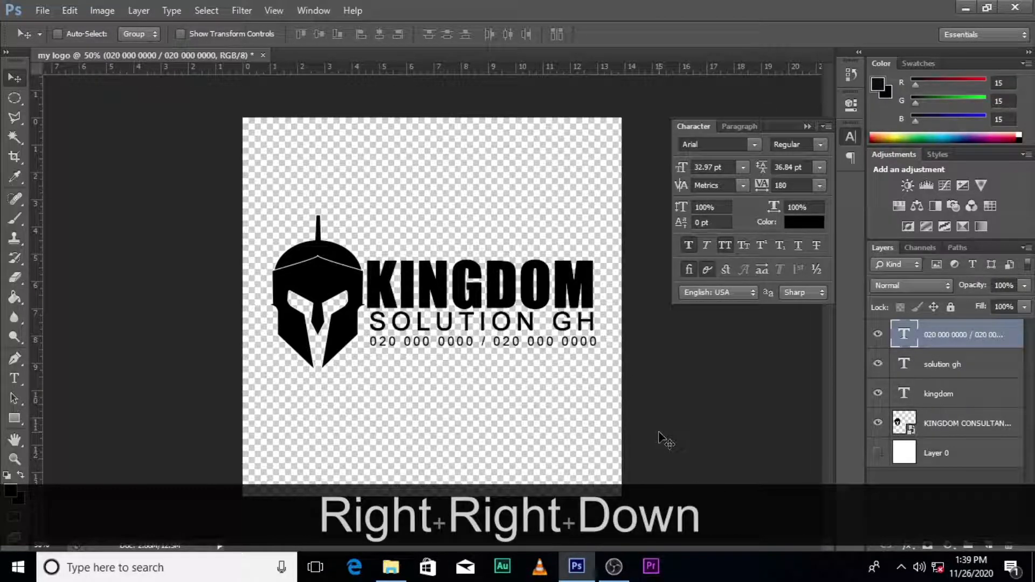
- Nudge SOLUTION GH down slightly and set the phone line's font style to Black
left_click(922, 367)
key("Down")
key("Down")
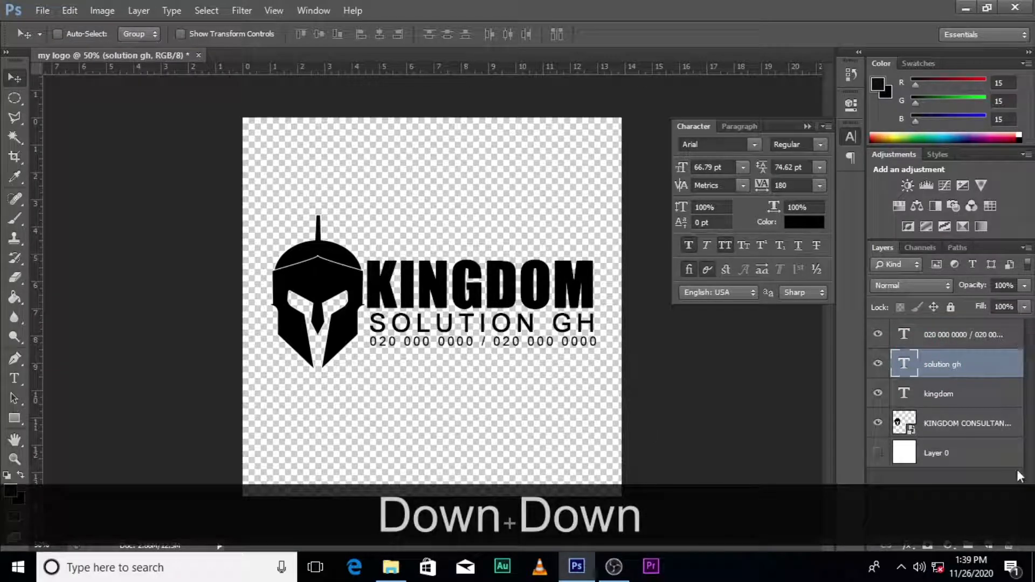
left_click(809, 125)
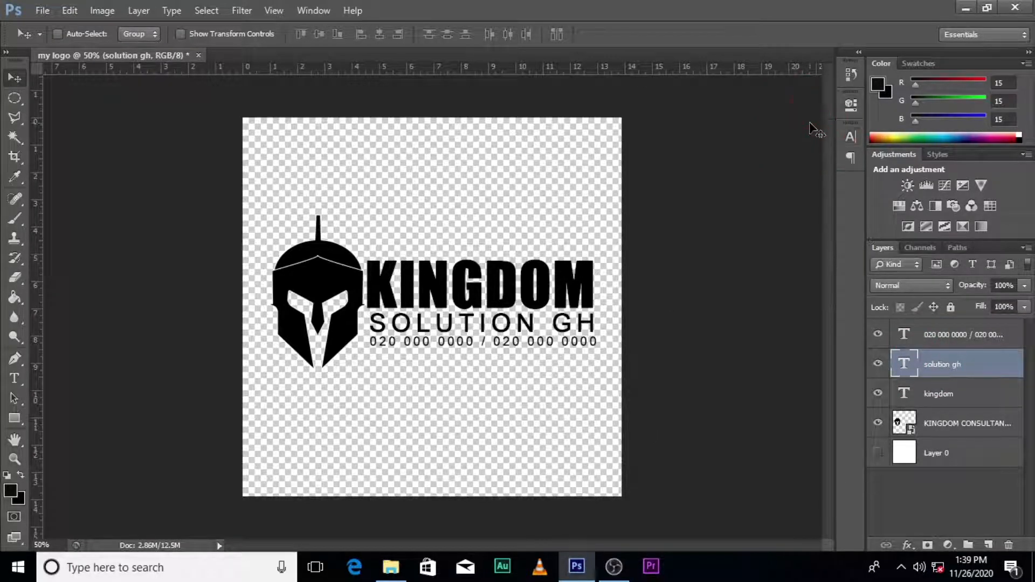
left_click(903, 335)
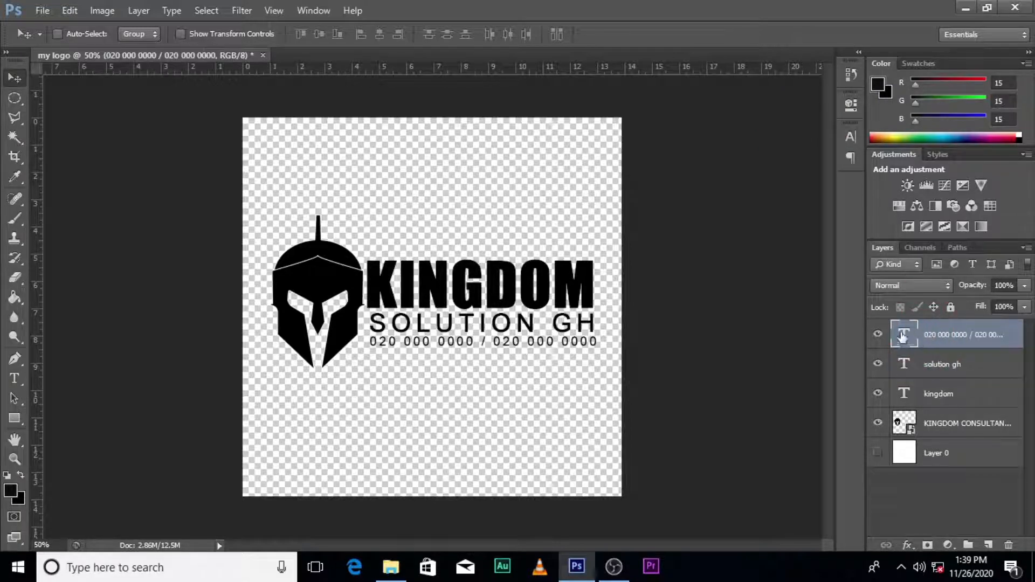
left_click(851, 136)
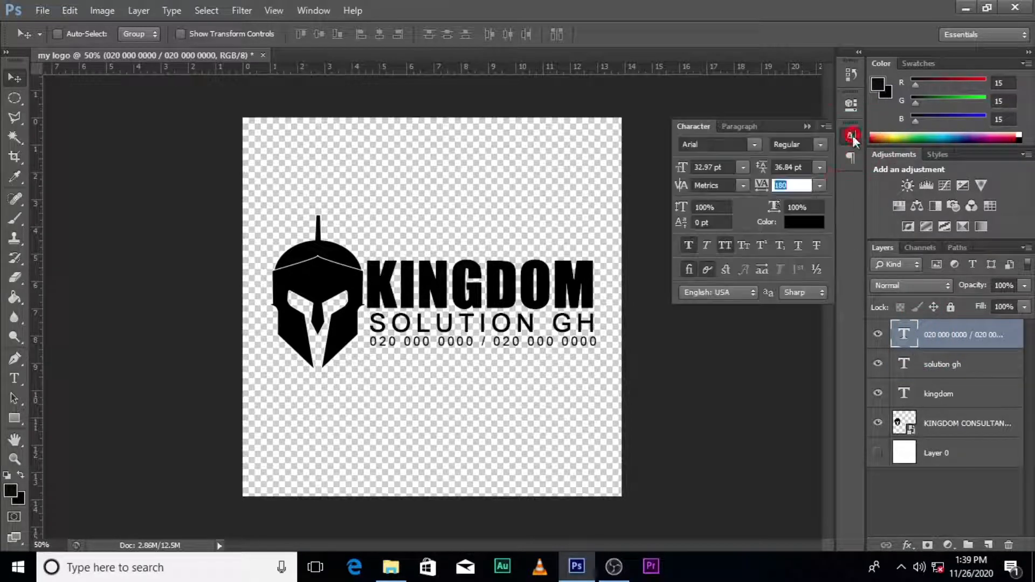
left_click(820, 145)
left_click(798, 207)
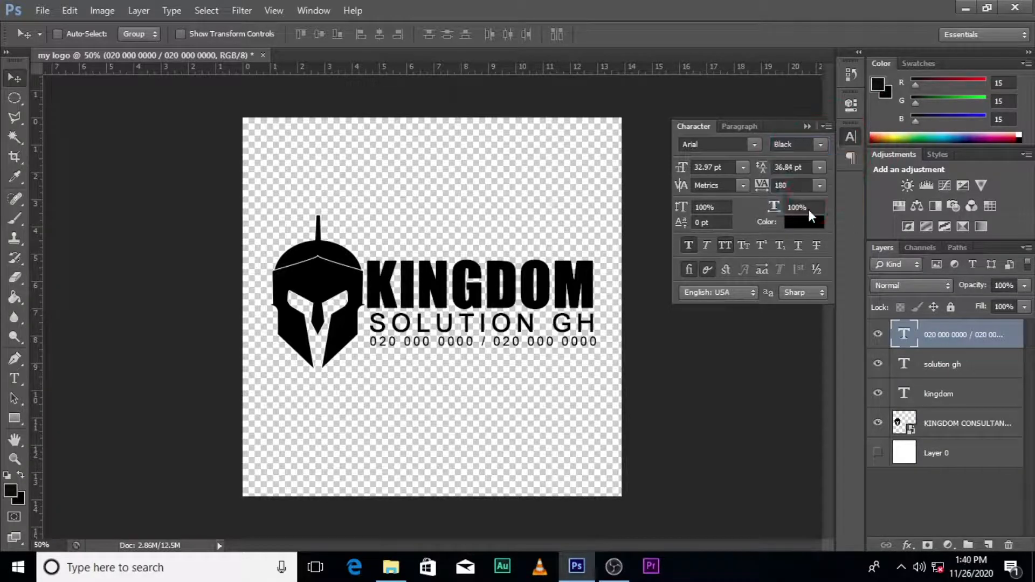
left_click(807, 126)
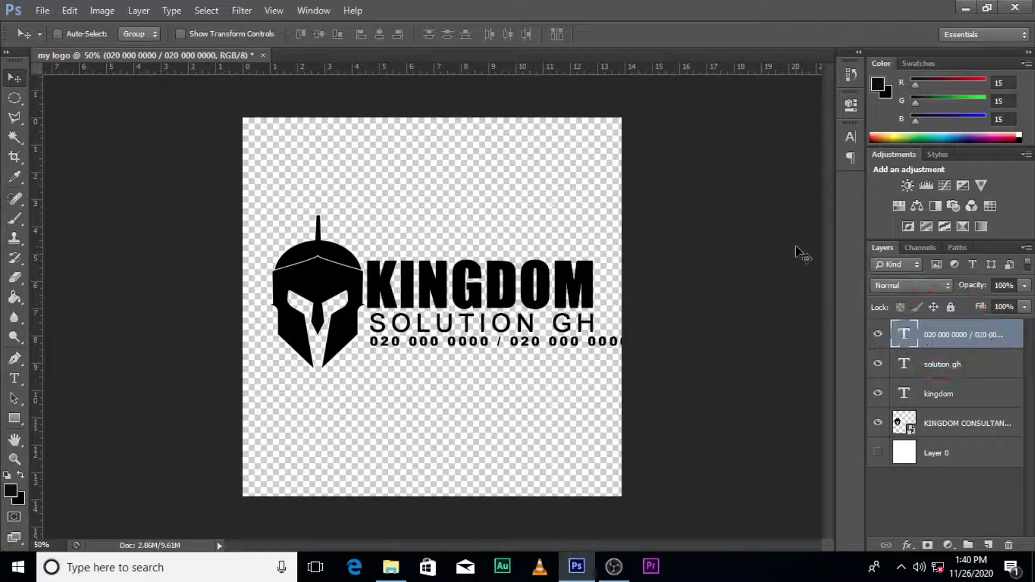
- Set the phone-number line's tracking to 80
left_click(850, 137)
left_click(761, 185)
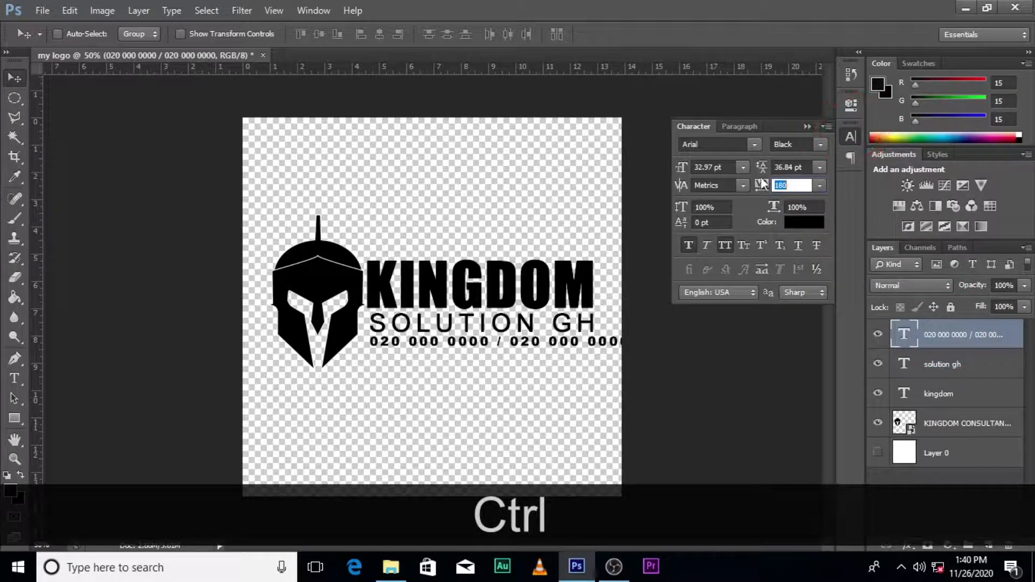
left_click_drag(764, 190, 762, 190)
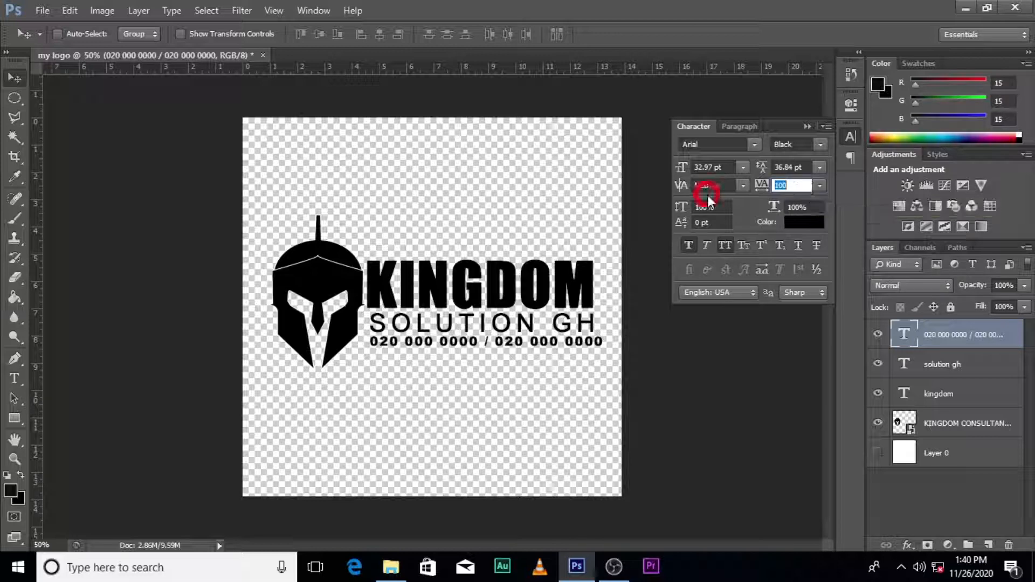
type("80")
key("Return")
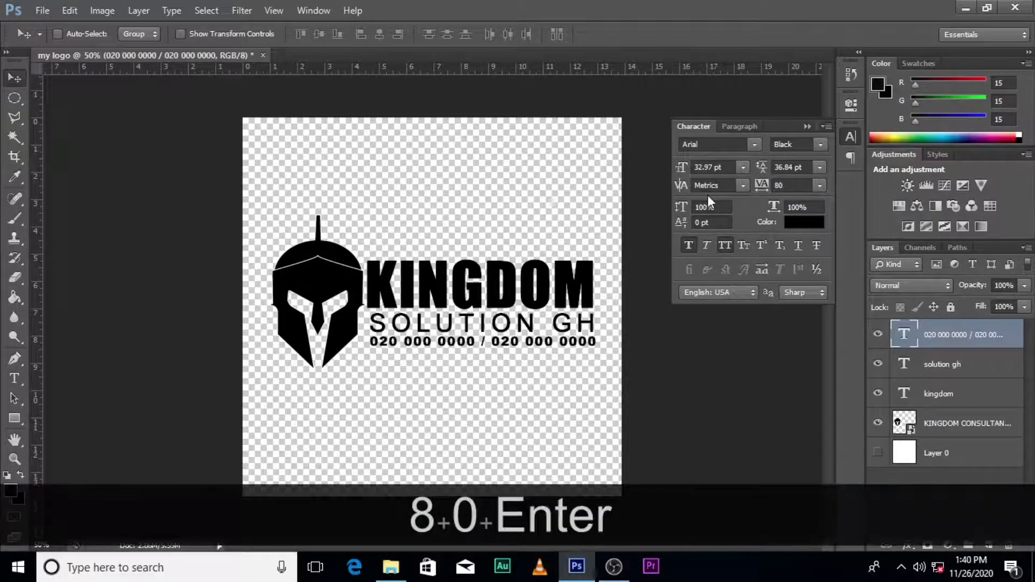
left_click(959, 335)
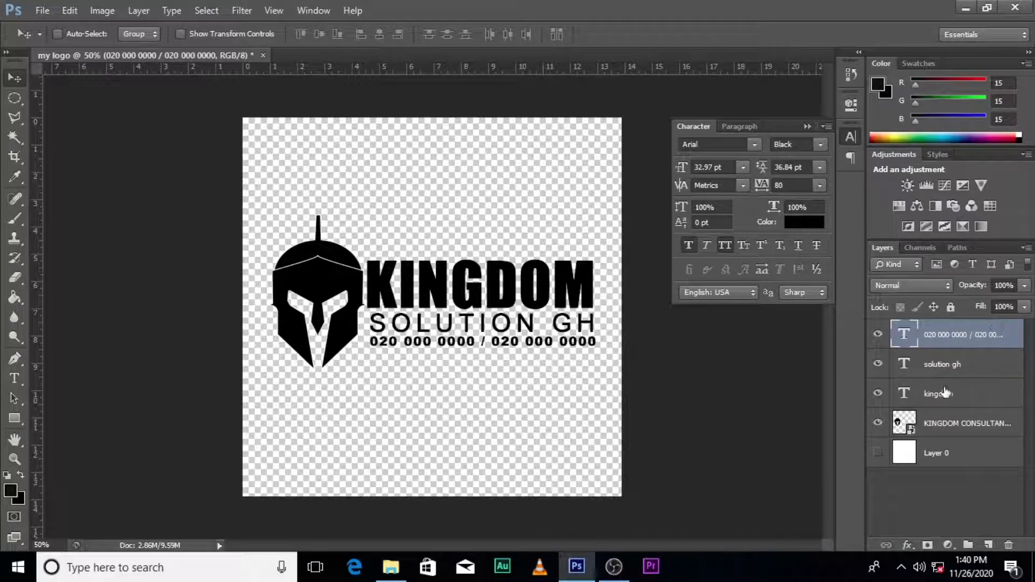
- Open the KINGDOM text colour picker and try out red, teal, pink and purple shades
left_click(944, 392)
left_click(788, 221)
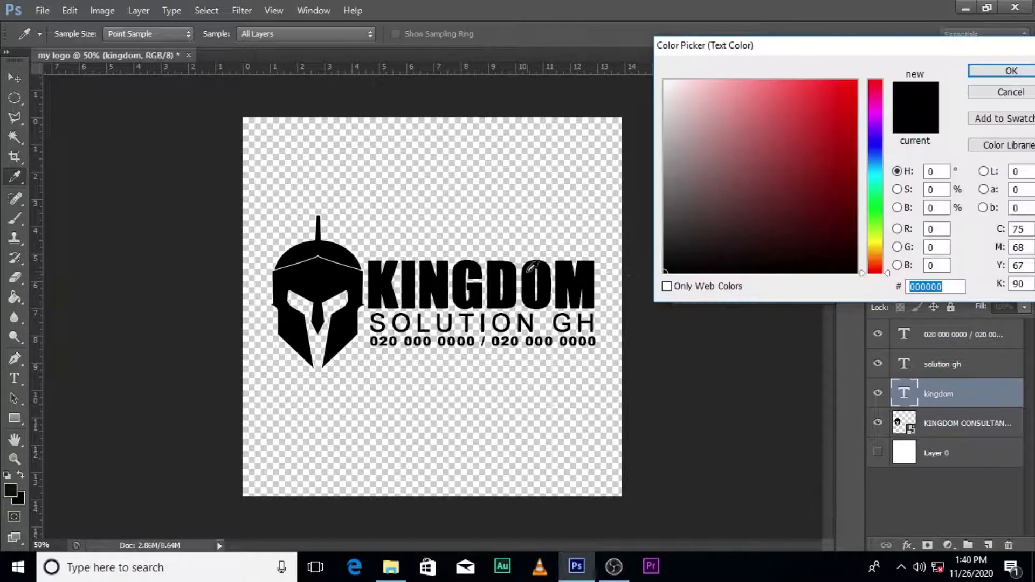
left_click(850, 196)
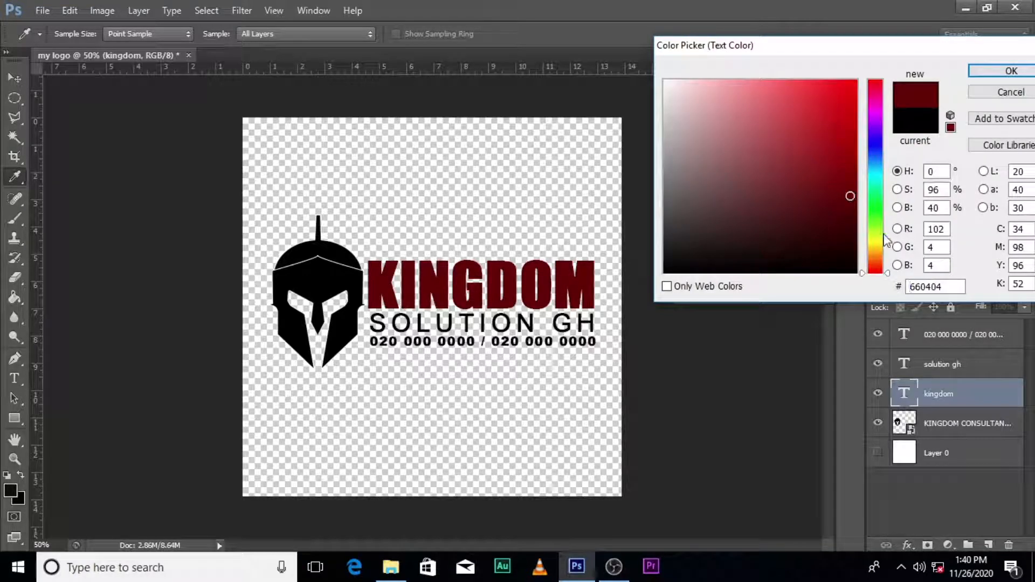
left_click(874, 183)
left_click(853, 166)
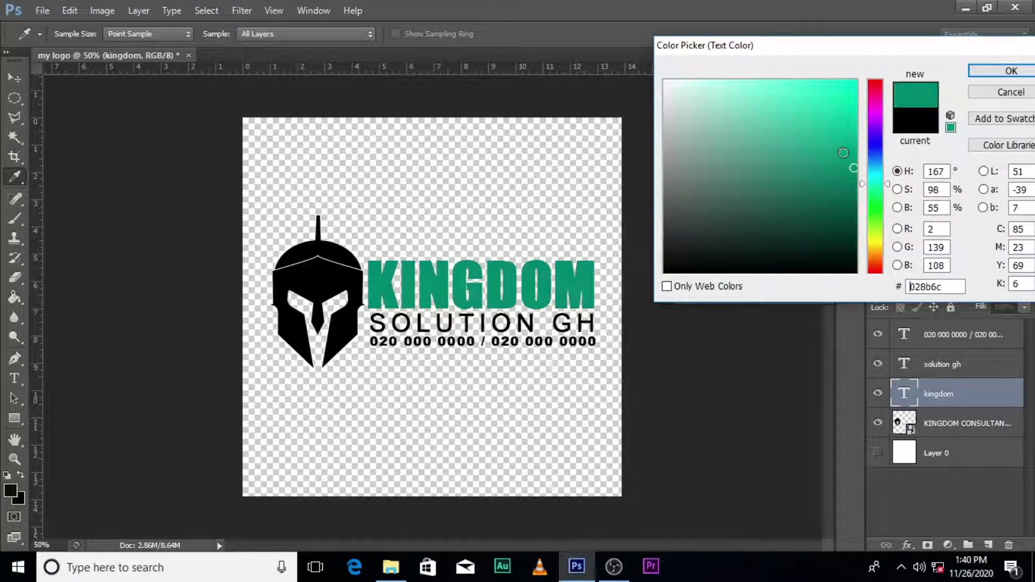
left_click(794, 108)
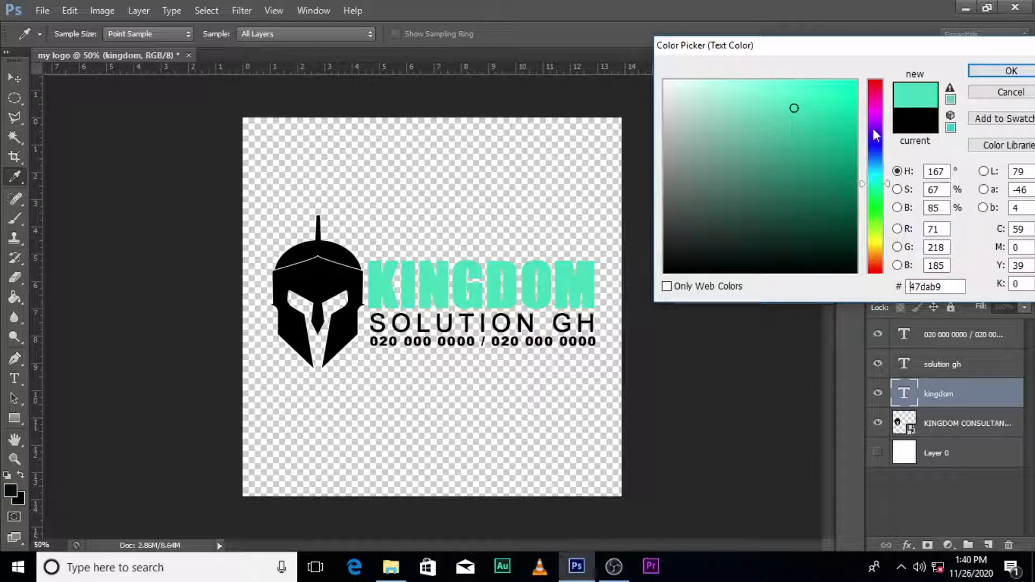
left_click(875, 112)
left_click(770, 88)
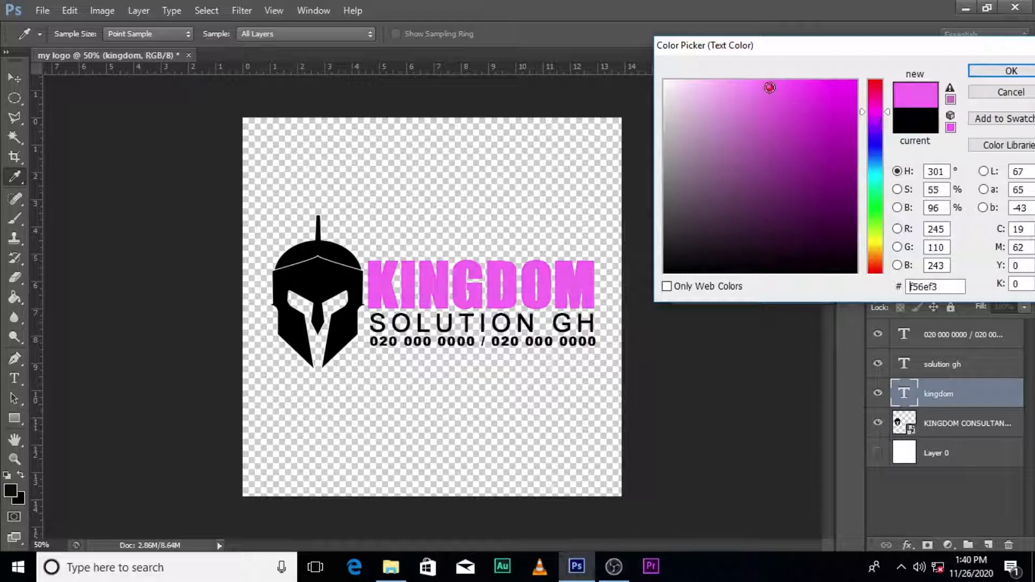
left_click(826, 114)
left_click(865, 129)
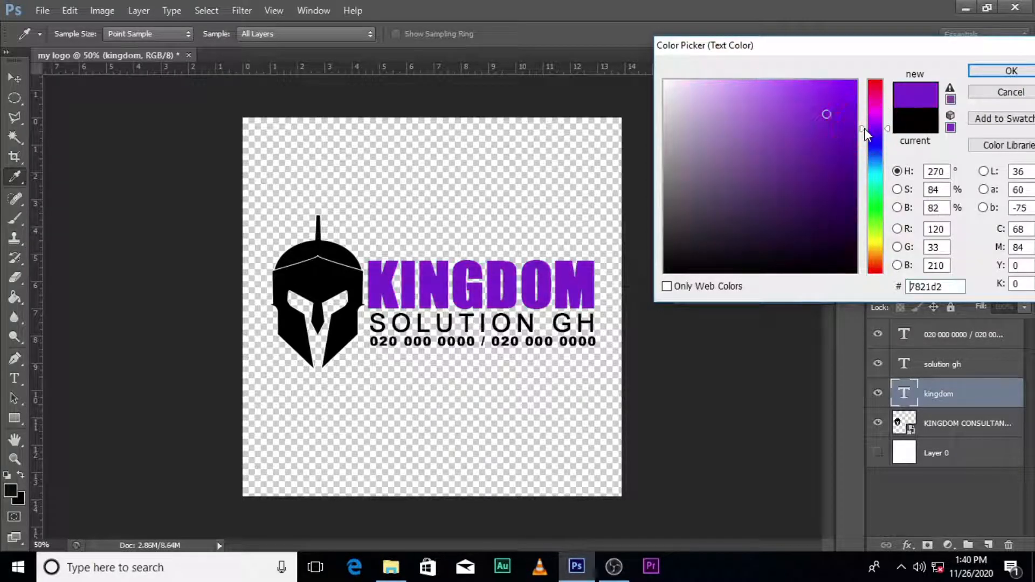
left_click(802, 129)
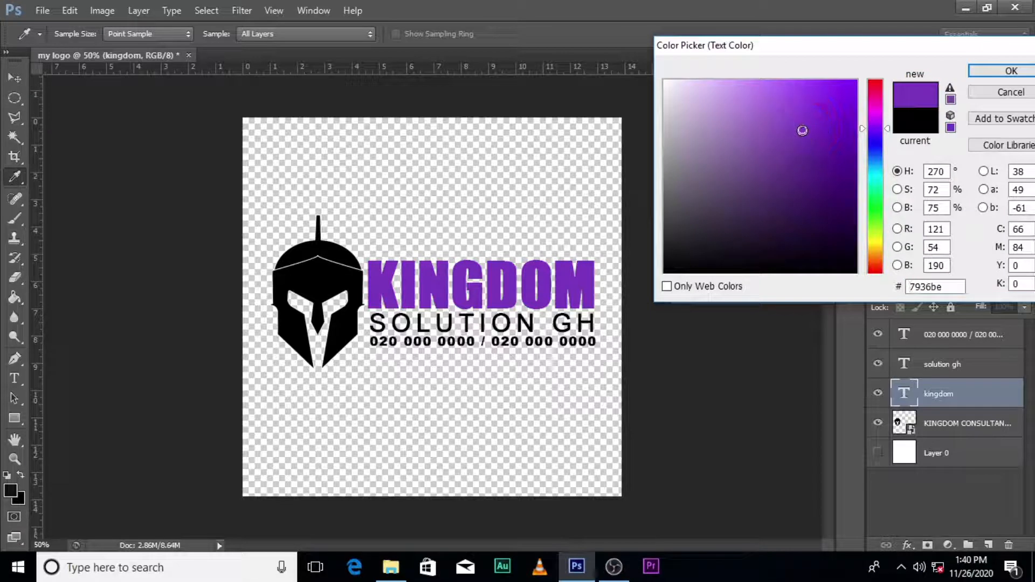
- Settle on orange #f1692d for KINGDOM and confirm the colour
left_click(788, 111)
left_click(792, 117)
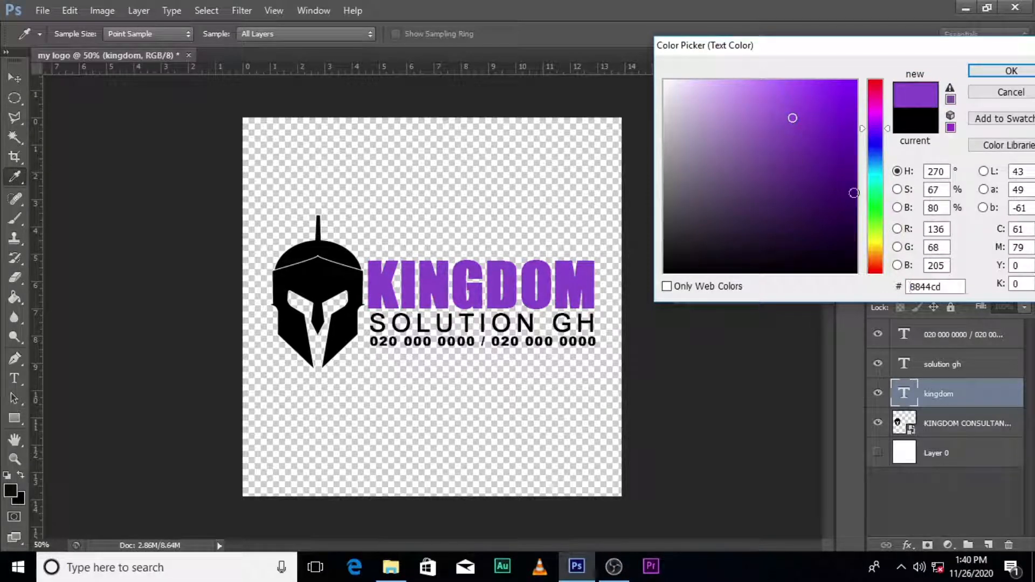
left_click(876, 180)
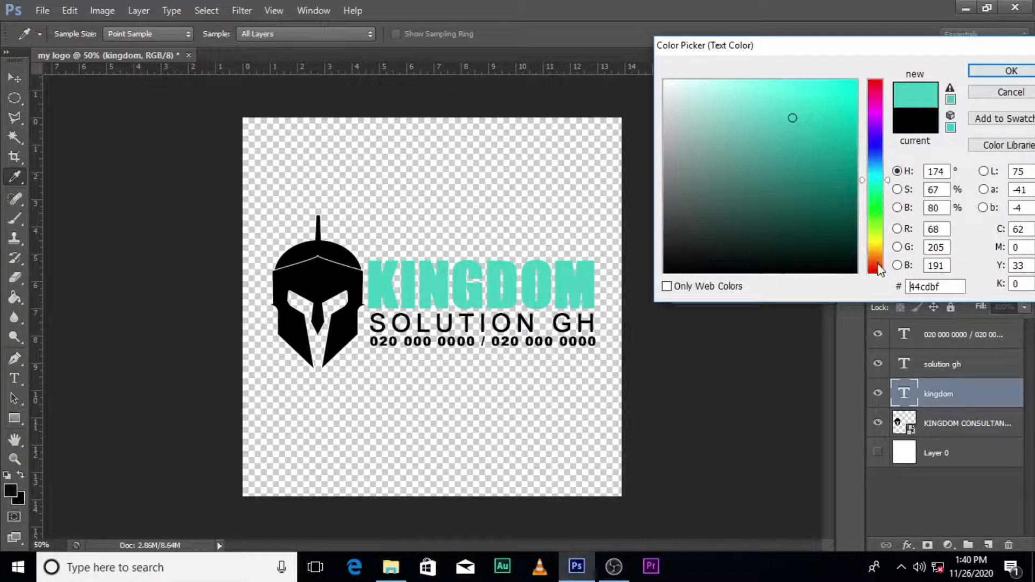
left_click(877, 265)
left_click(821, 92)
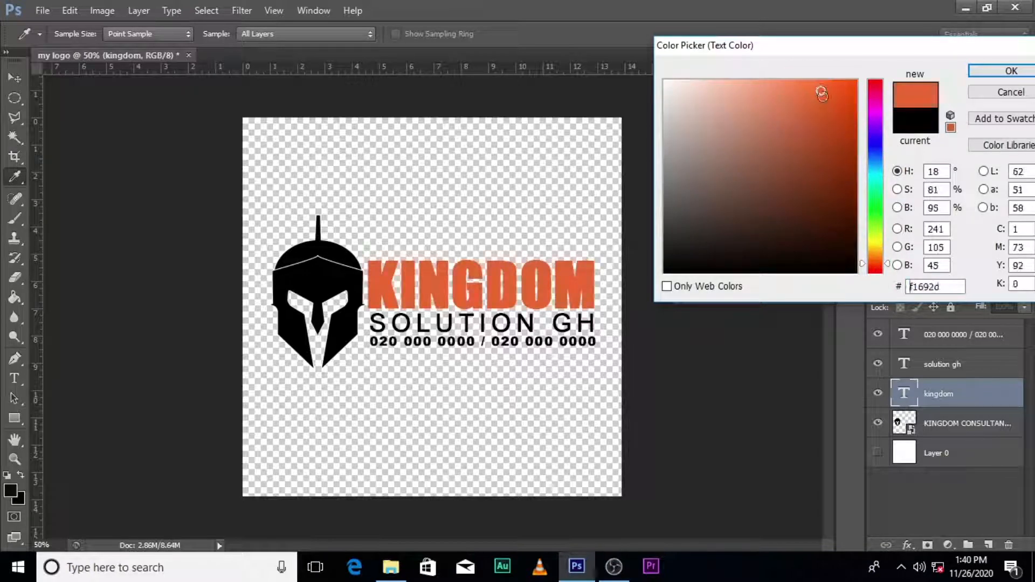
left_click(997, 71)
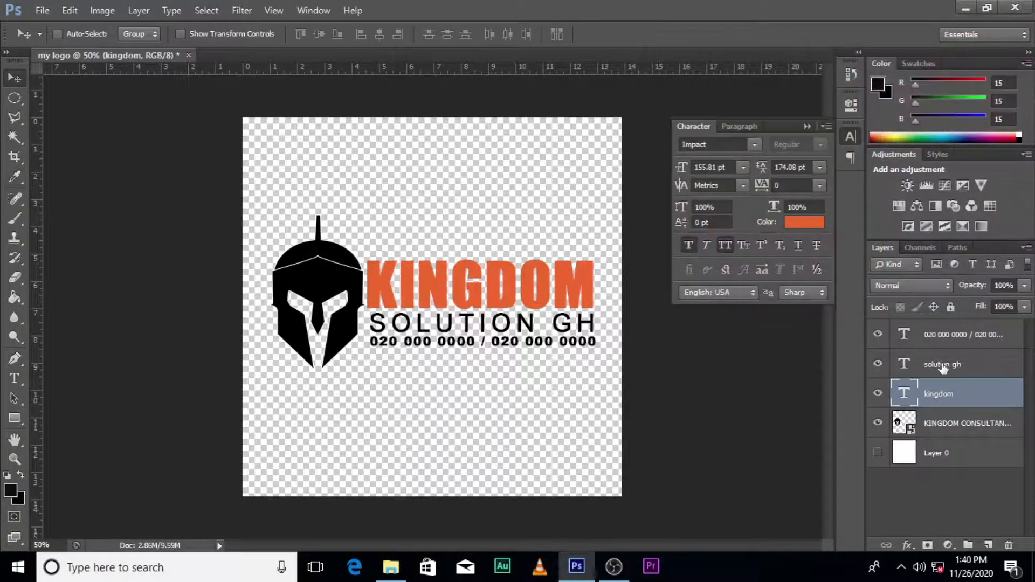
left_click(942, 364)
left_click(804, 222)
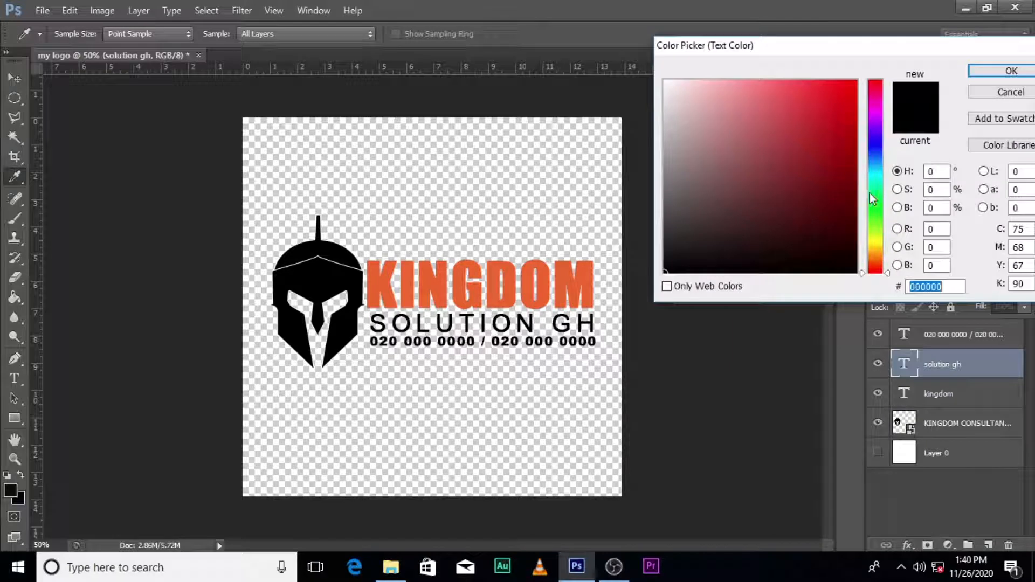
left_click(874, 174)
left_click(840, 108)
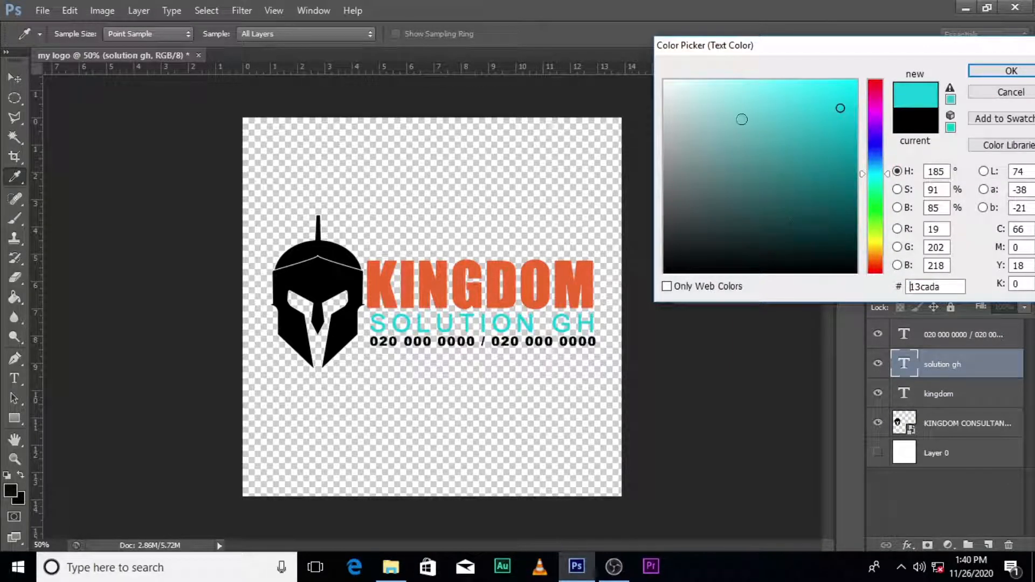
left_click(862, 158)
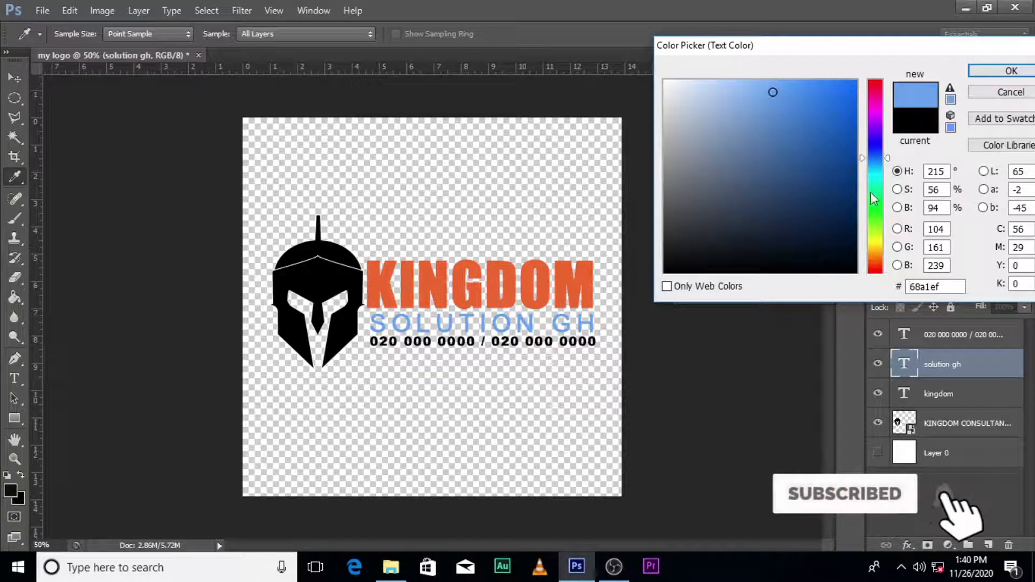
left_click(874, 115)
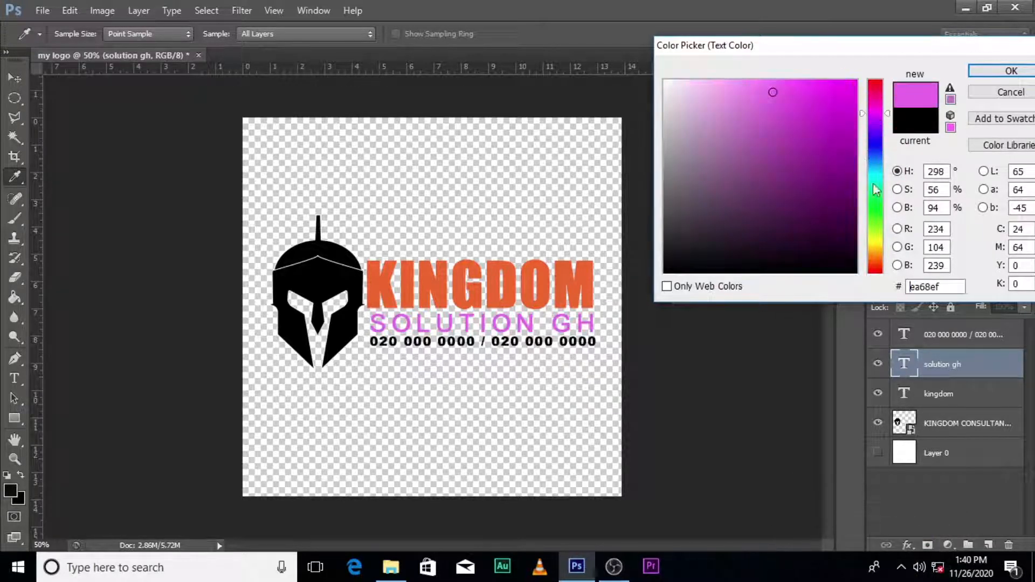
left_click(601, 306)
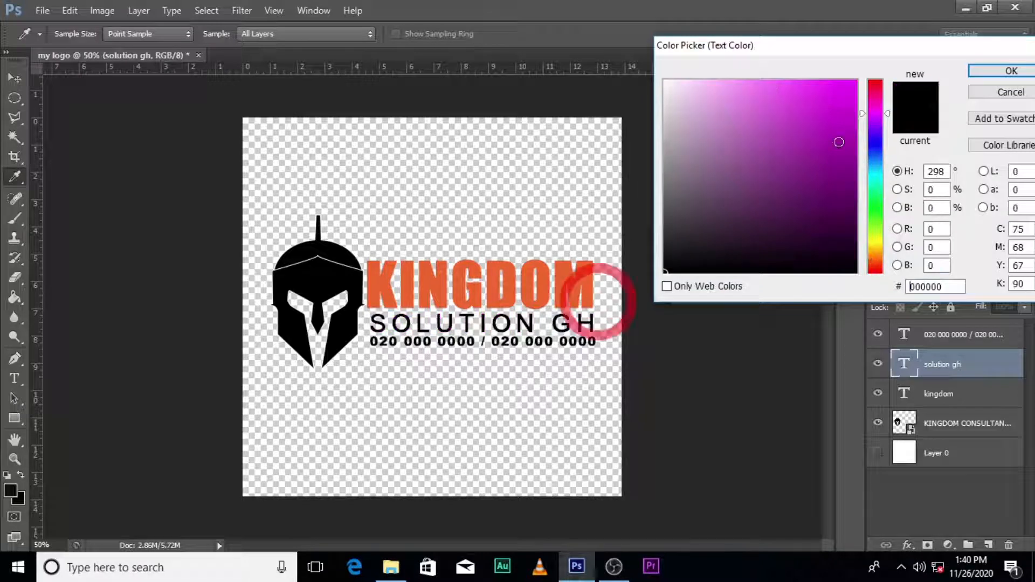
left_click(973, 74)
left_click(930, 395)
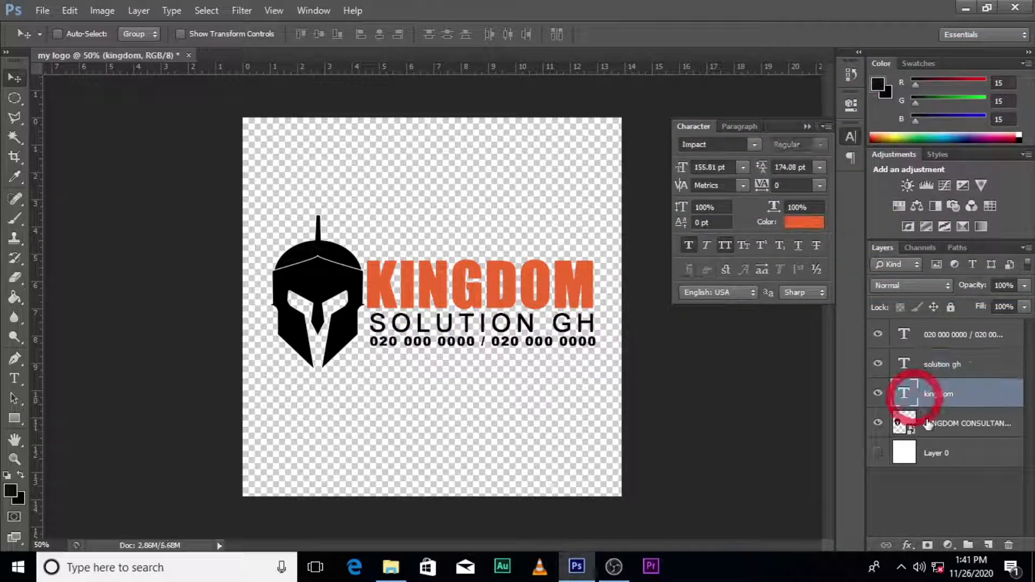
- Add a Color Overlay style in grey #595858 to the helmet logo layer
left_click(931, 426)
double_click(1015, 414)
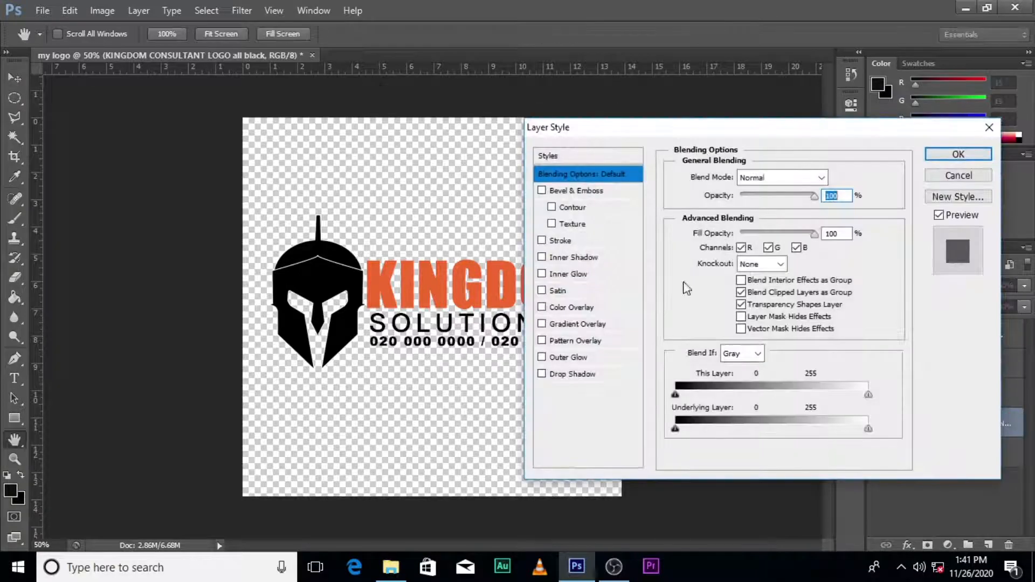
left_click(566, 308)
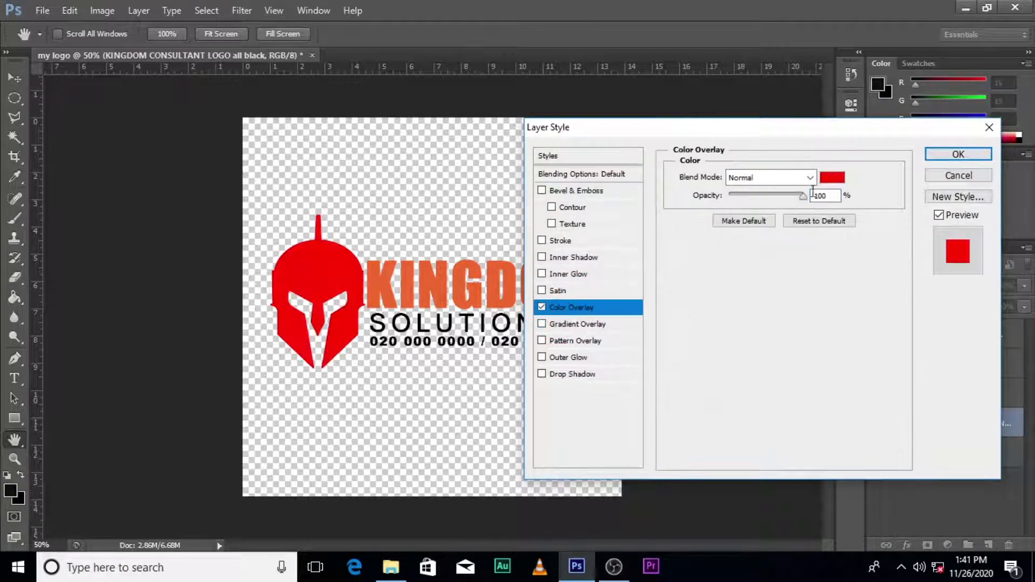
left_click(830, 175)
left_click(666, 220)
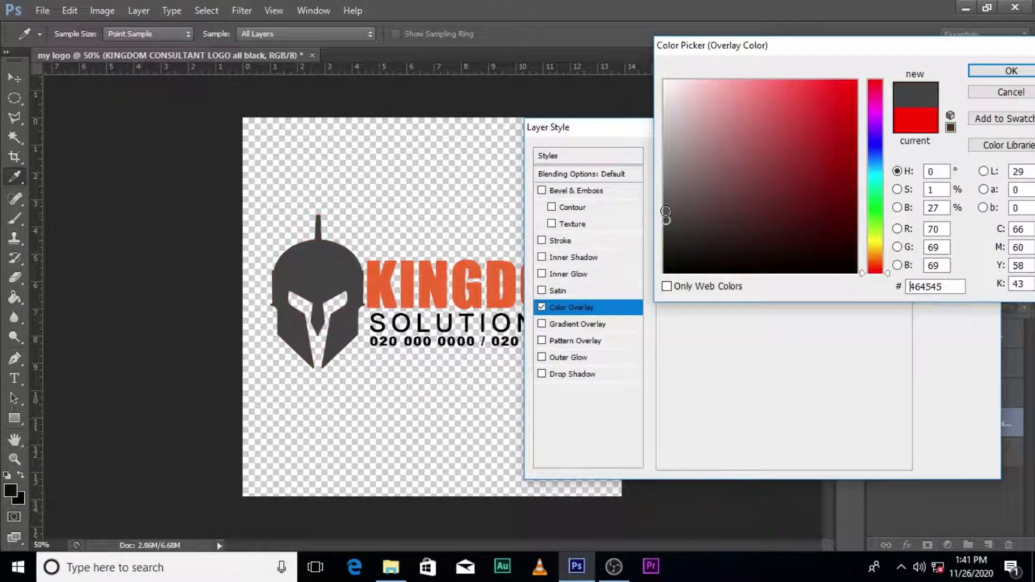
left_click(665, 205)
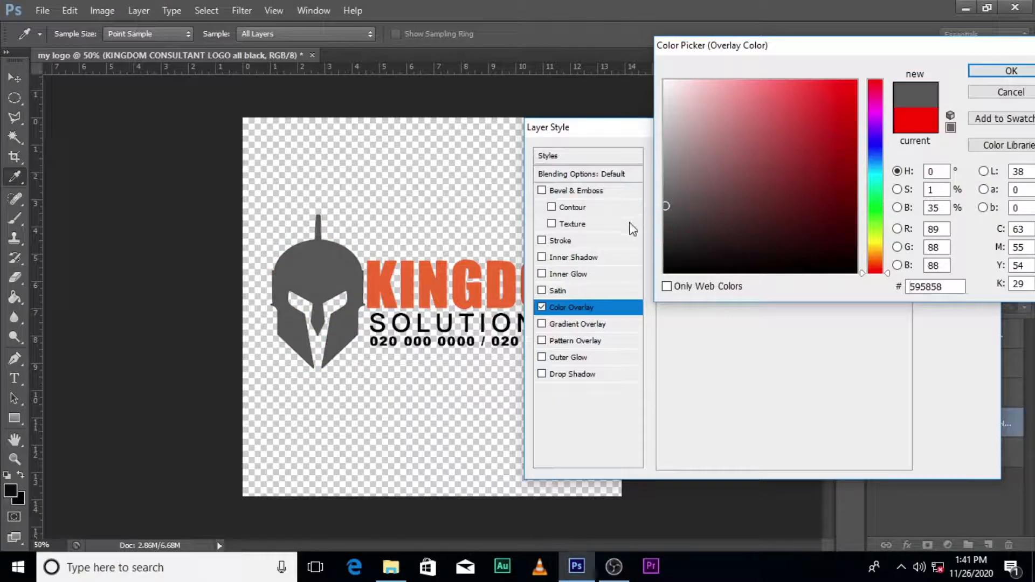
left_click(1004, 73)
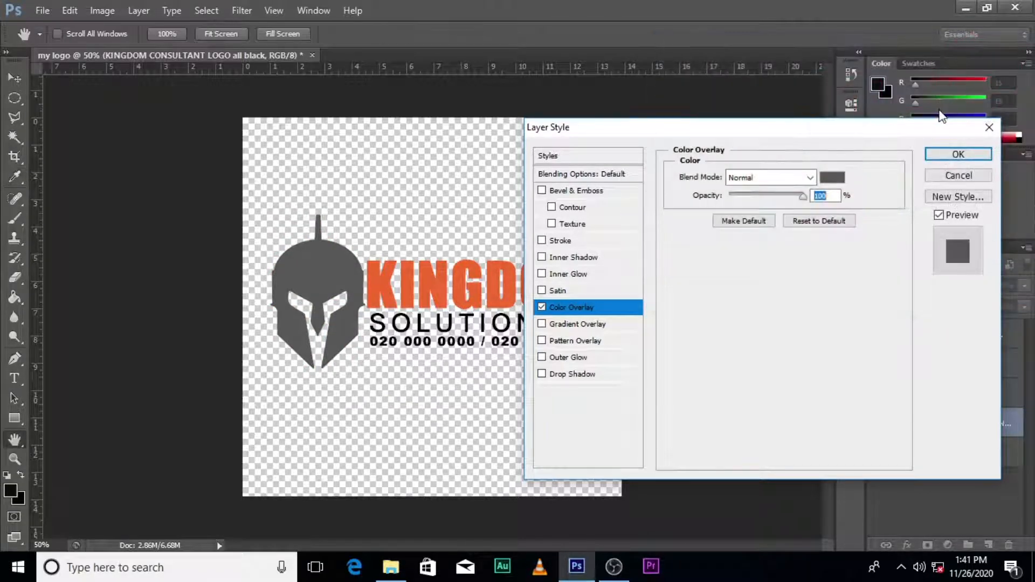
left_click(959, 155)
left_click(942, 367)
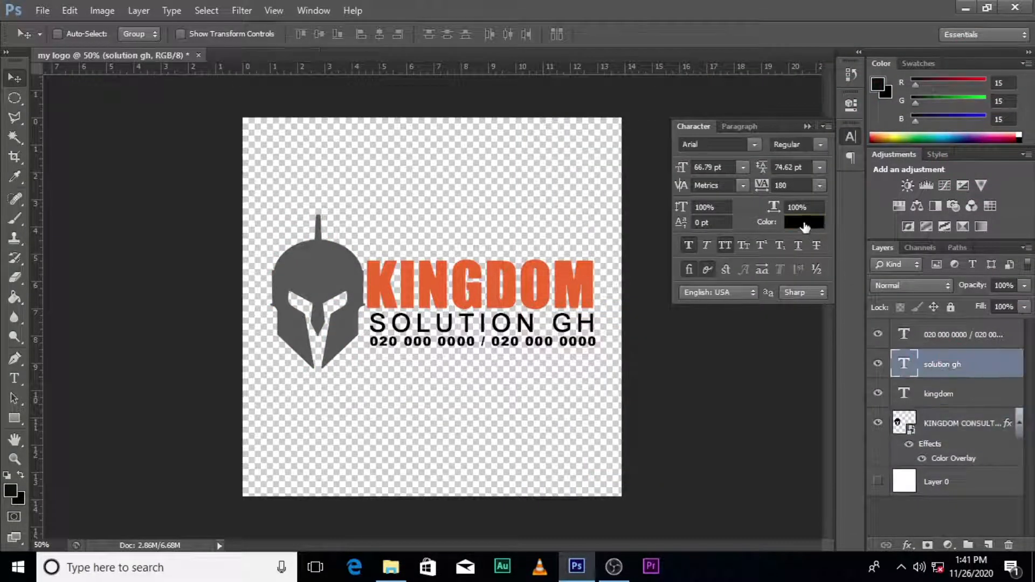
- Colour SOLUTION GH dark brown #652104, leaving the white background layer hidden
left_click(801, 221)
left_click(515, 289)
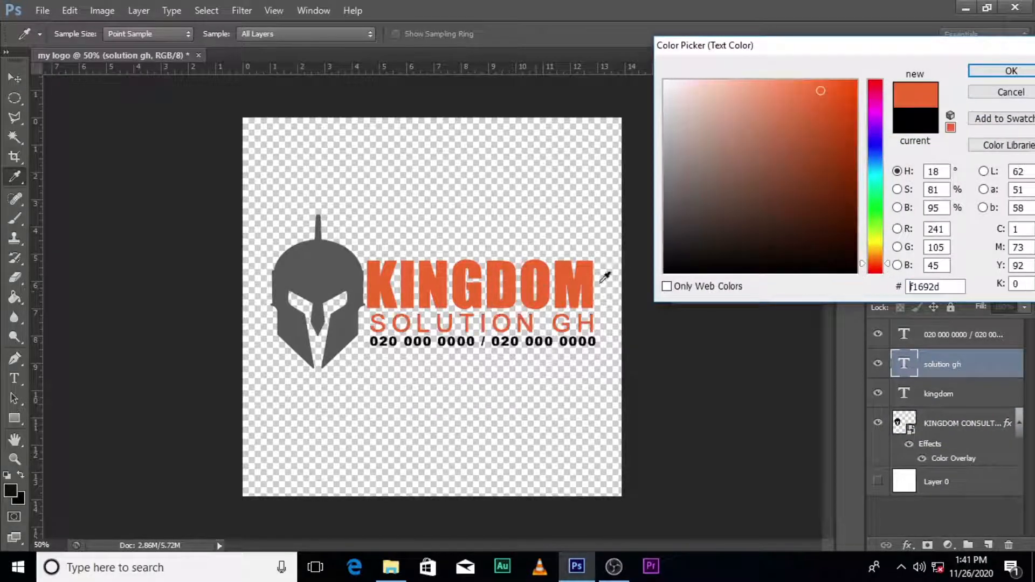
left_click(851, 210)
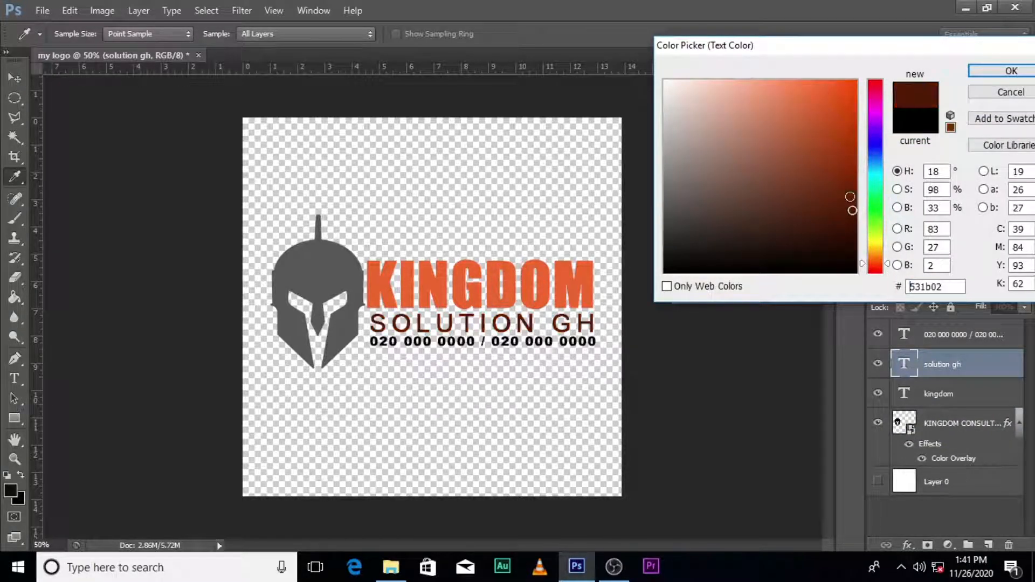
left_click(850, 197)
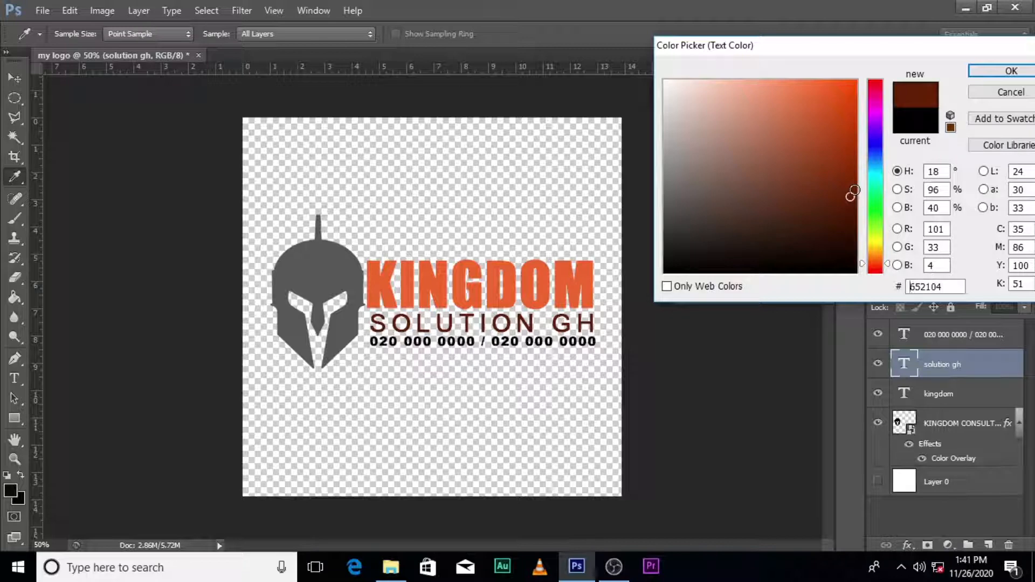
left_click(1004, 71)
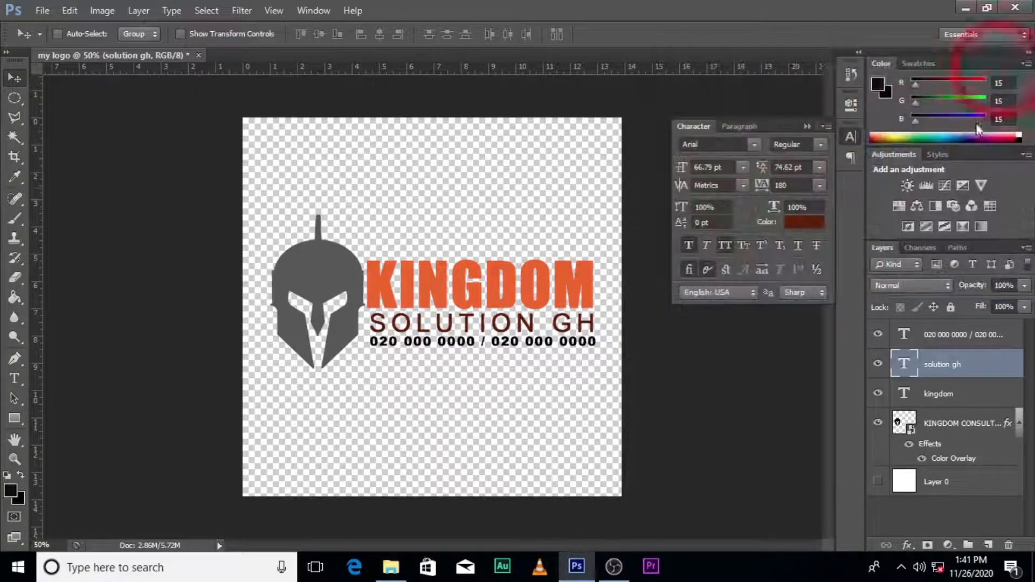
left_click(806, 127)
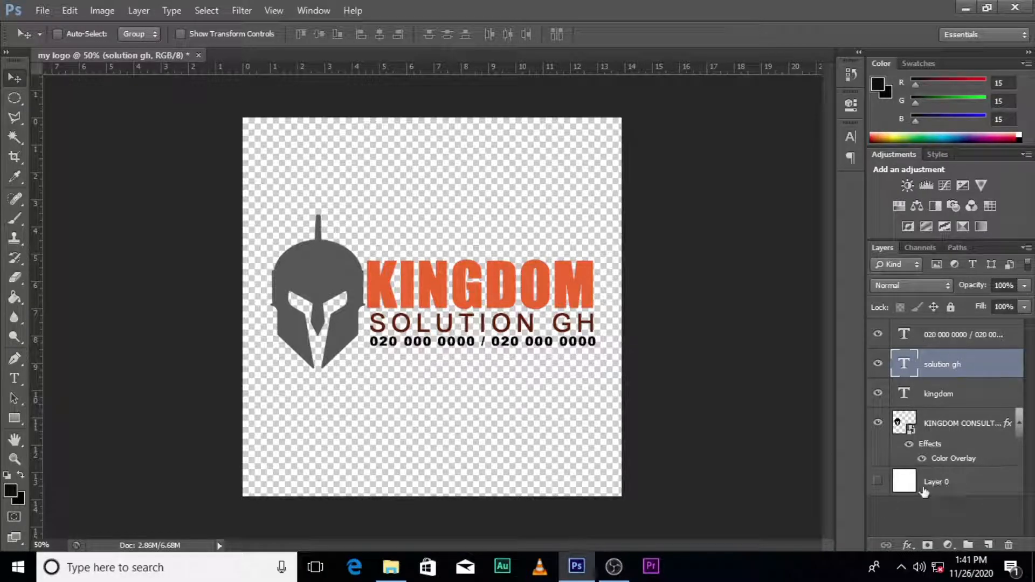
left_click(877, 482)
left_click(877, 482)
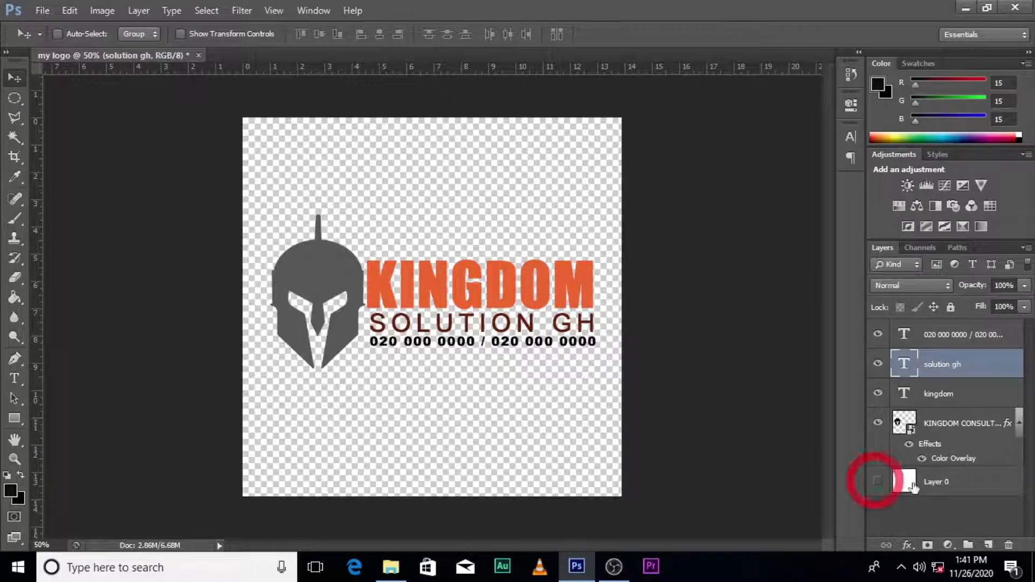
- Stamp all visible layers into a new merged Layer 1 with Ctrl+Shift+Alt+E
left_click(950, 337)
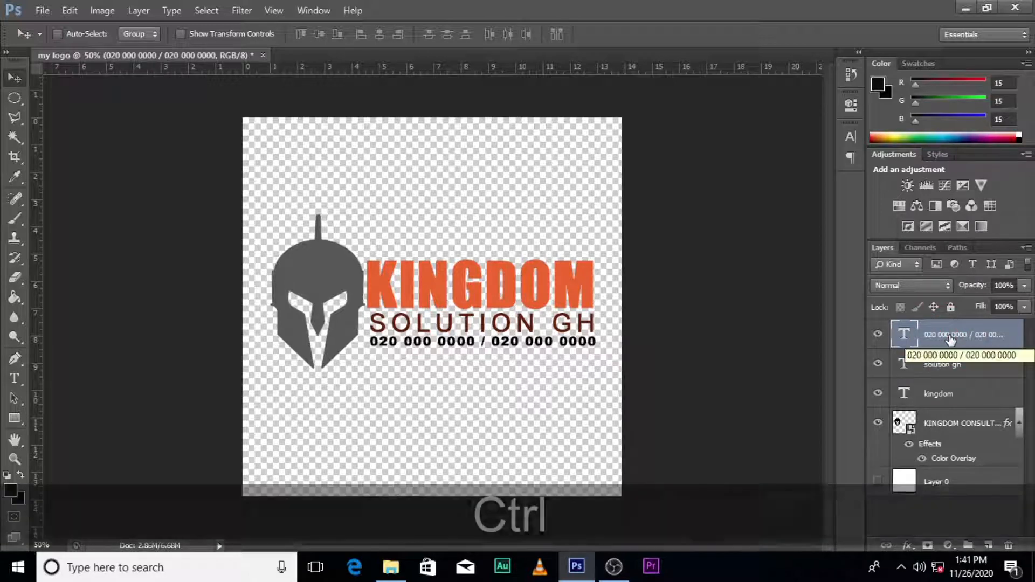
key("ctrl+shift+alt+e")
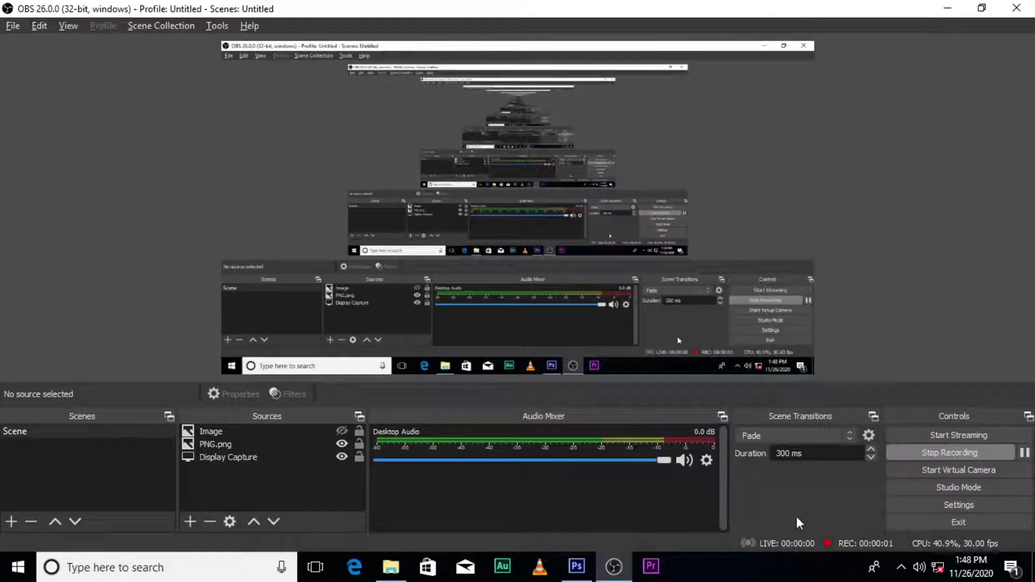
left_click(576, 566)
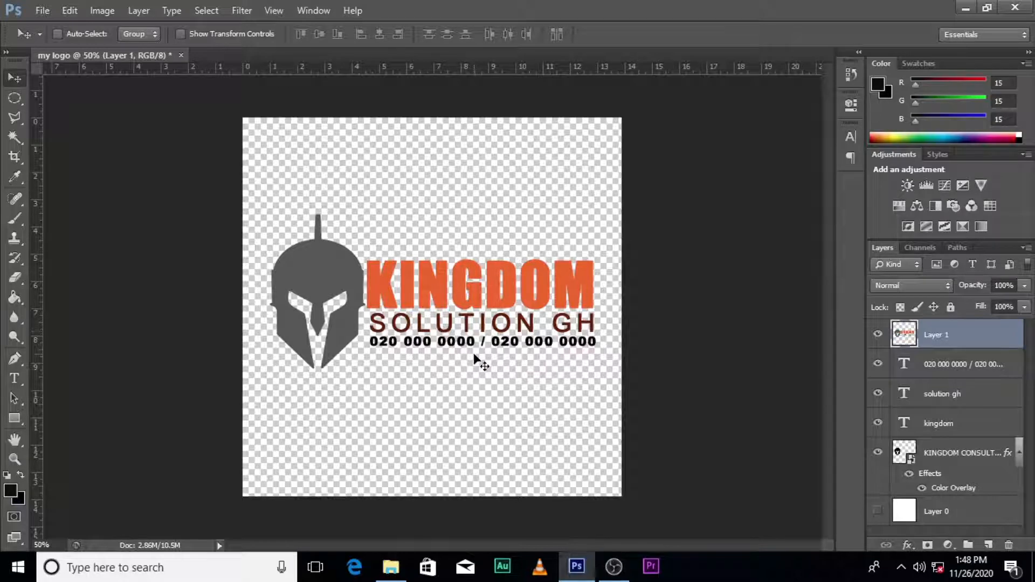
- Open Logo Mockup.psd from 3D LOGOS > Silver closeup logo mockup in Photoshop
left_click(393, 567)
left_click(15, 119)
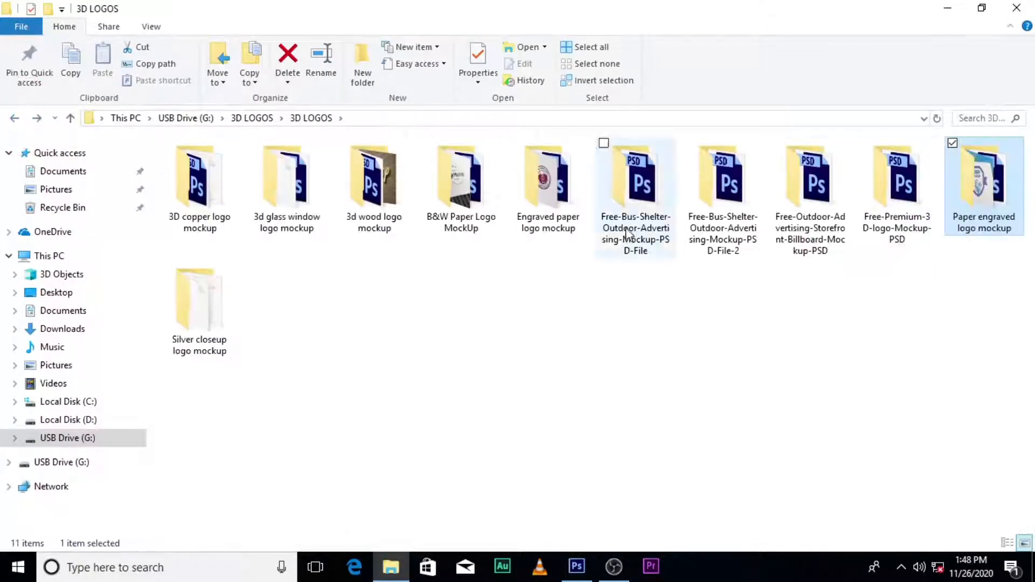
double_click(209, 328)
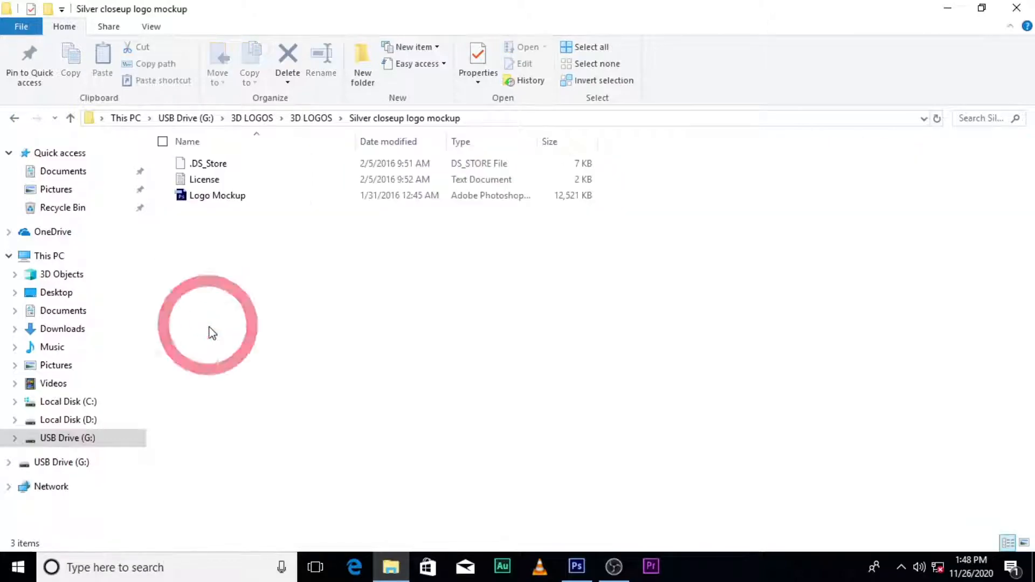
double_click(214, 201)
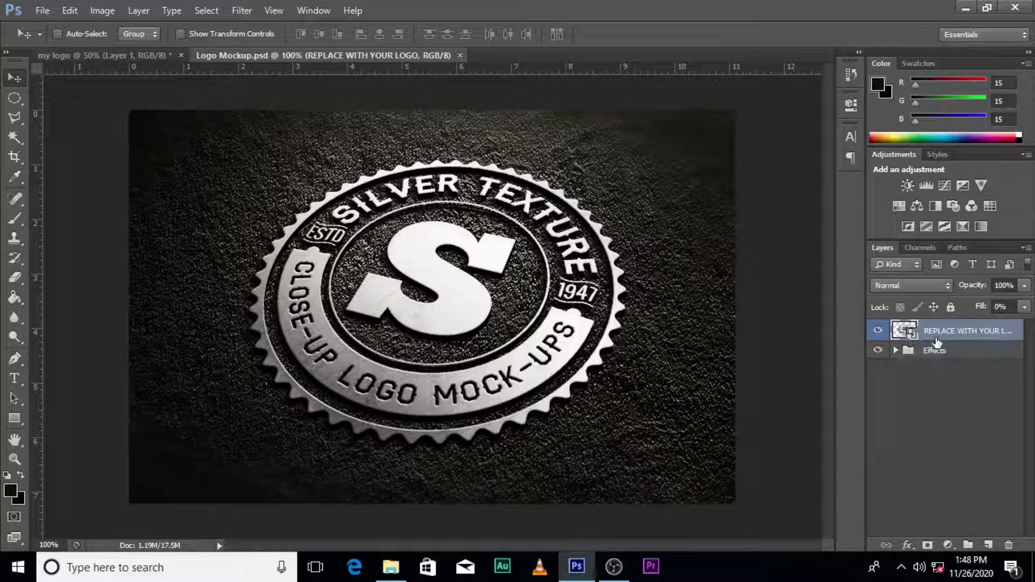
- Open the mockup's smart object and copy the merged logo from my logo into it
double_click(906, 333)
left_click(526, 236)
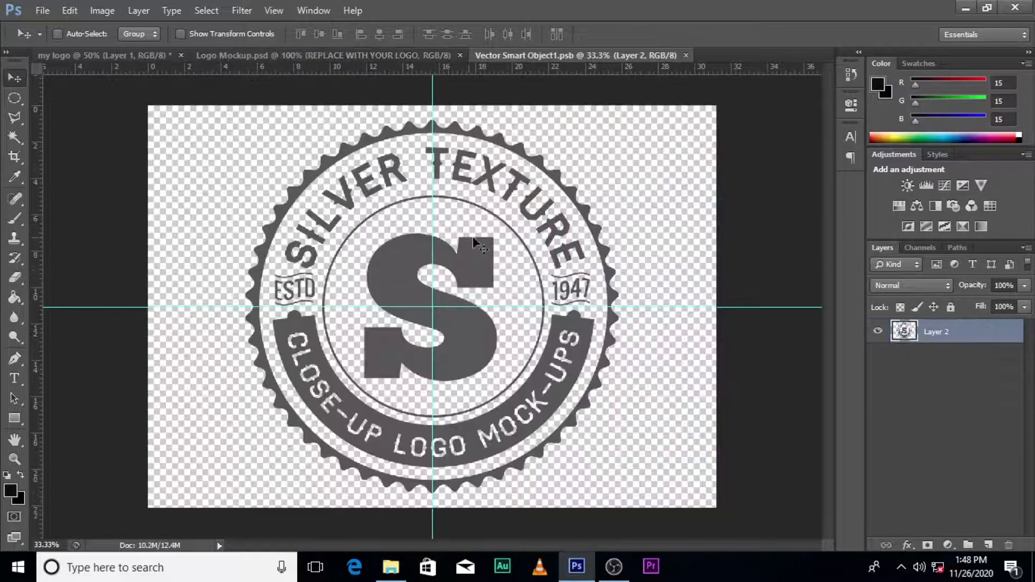
left_click(132, 55)
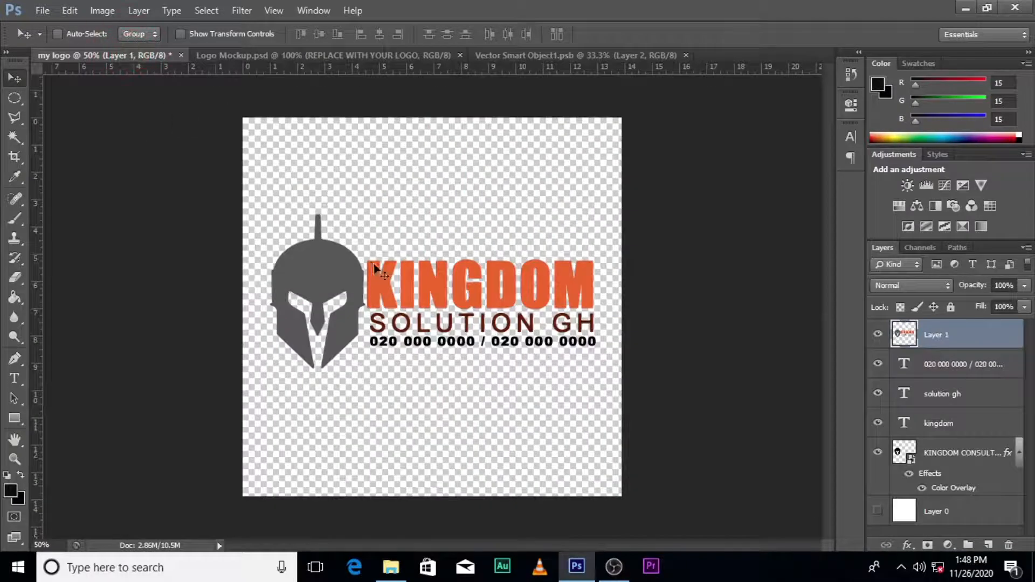
left_click_drag(401, 293, 474, 323)
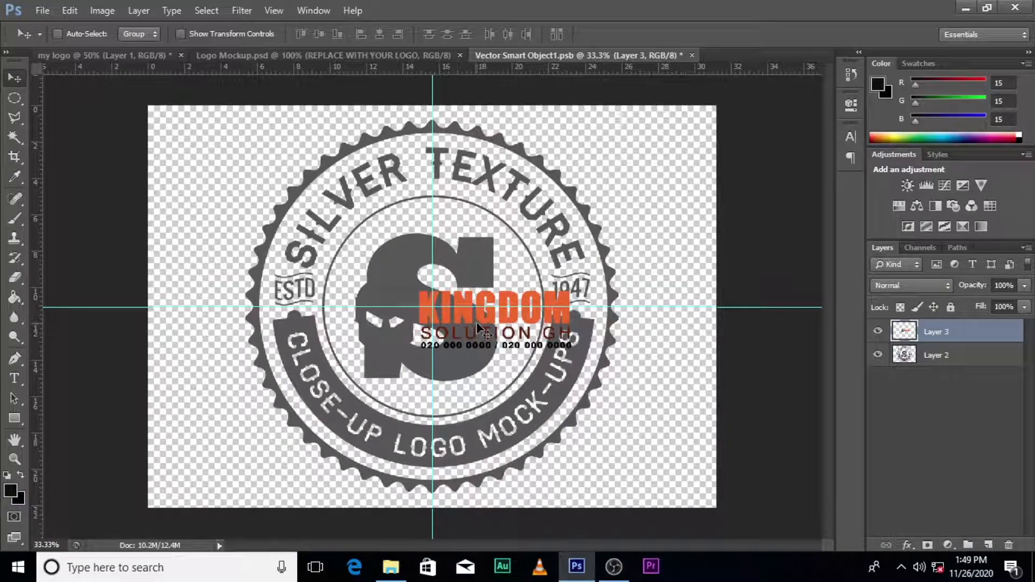
- Scale the KINGDOM logo up to fill the smart object canvas
key("ctrl+t")
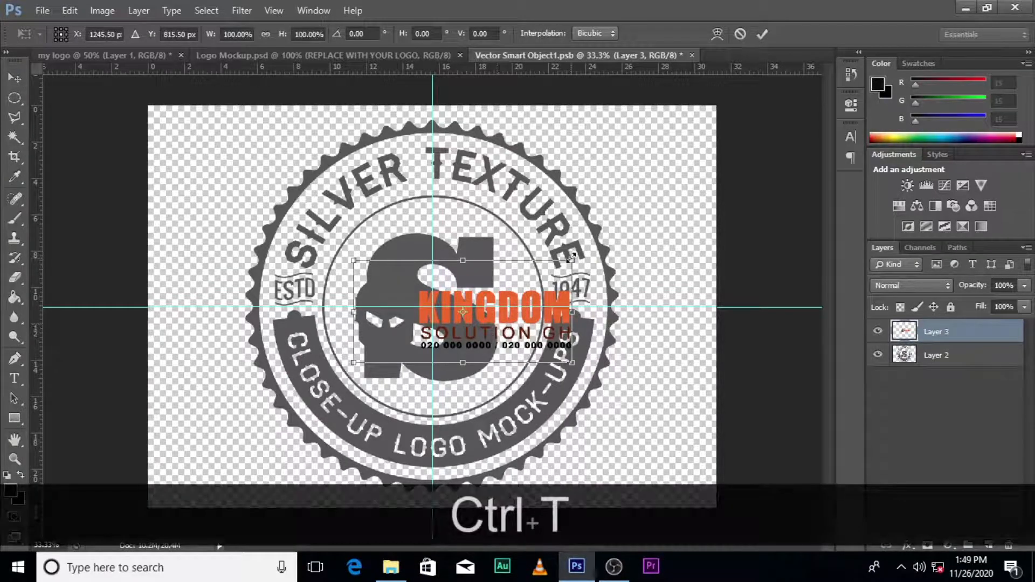
left_click_drag(571, 259, 689, 185)
left_click_drag(607, 330, 601, 305)
key("Return")
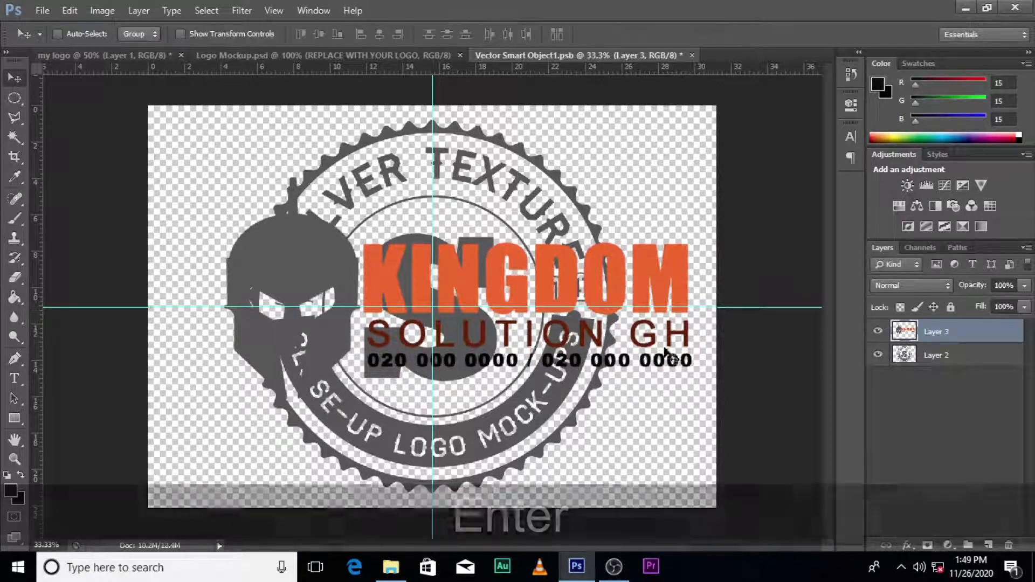
- Delete the sample silver badge layer and shift the logo to the left
left_click(878, 354)
left_click(923, 357)
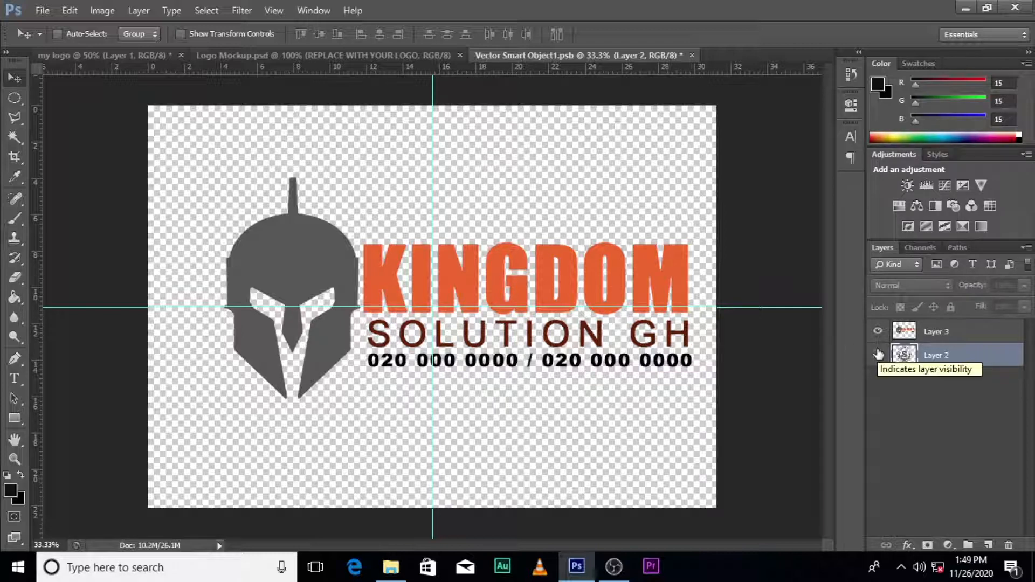
key("Delete")
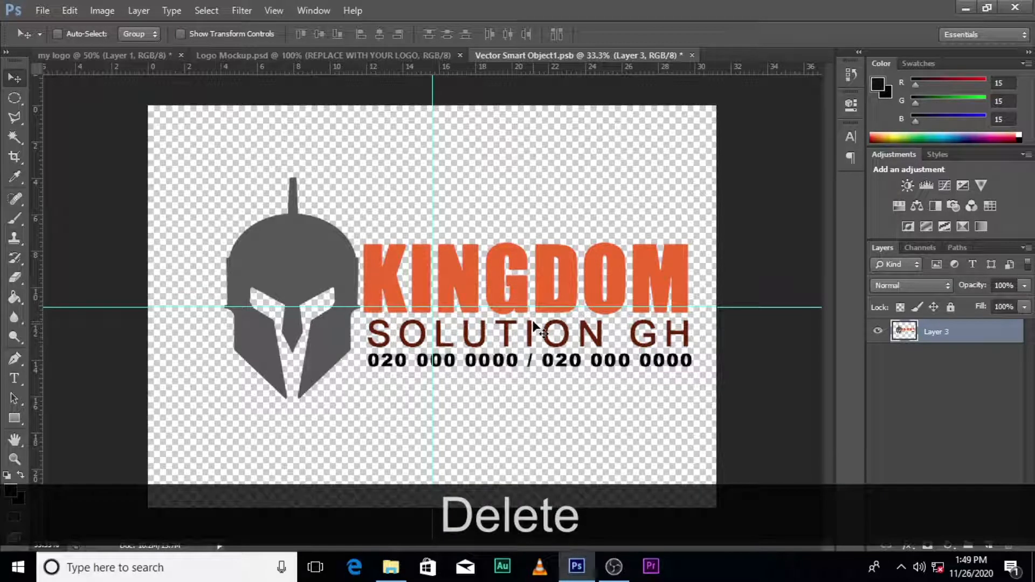
left_click_drag(533, 326, 517, 329)
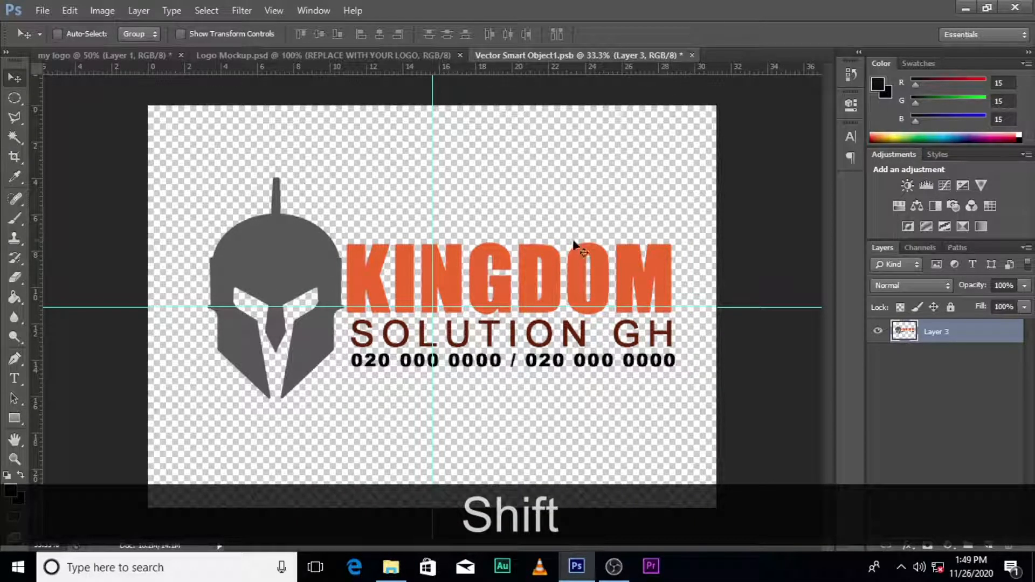
left_click_drag(480, 321, 433, 325)
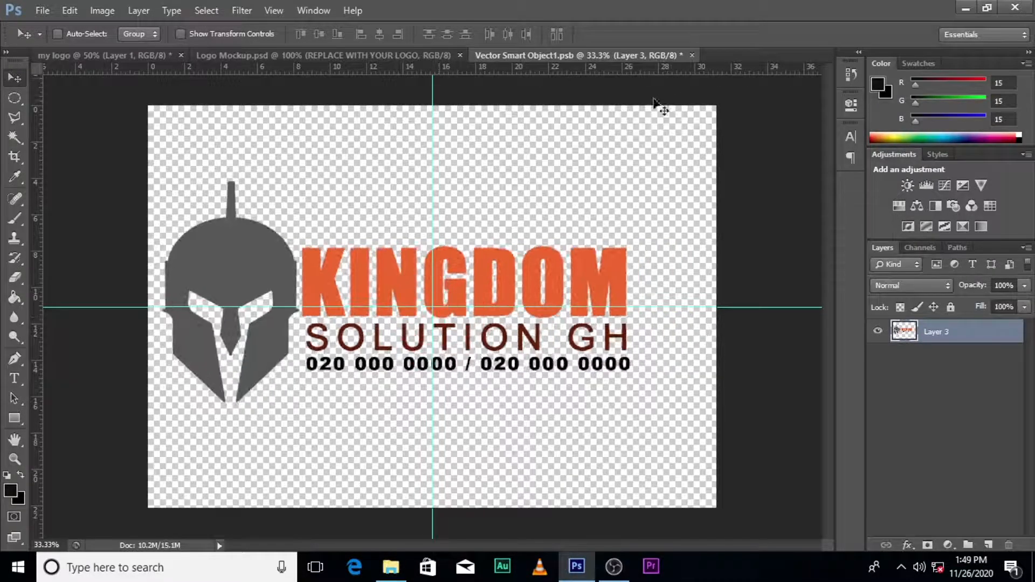
- Close and save Vector Smart Object1.psb, then view the updated Logo Mockup.psd
left_click(689, 55)
left_click(394, 203)
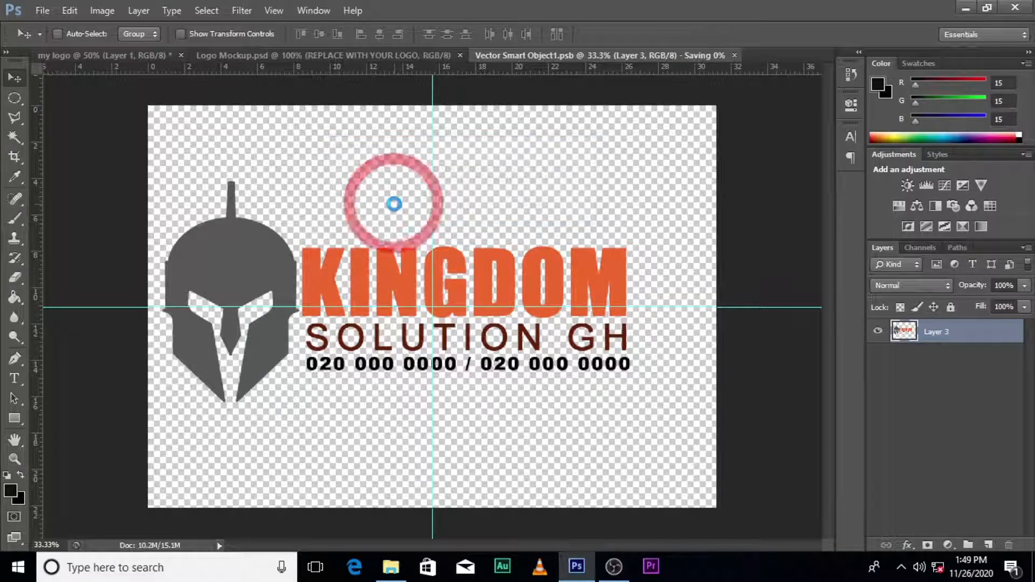
left_click(373, 51)
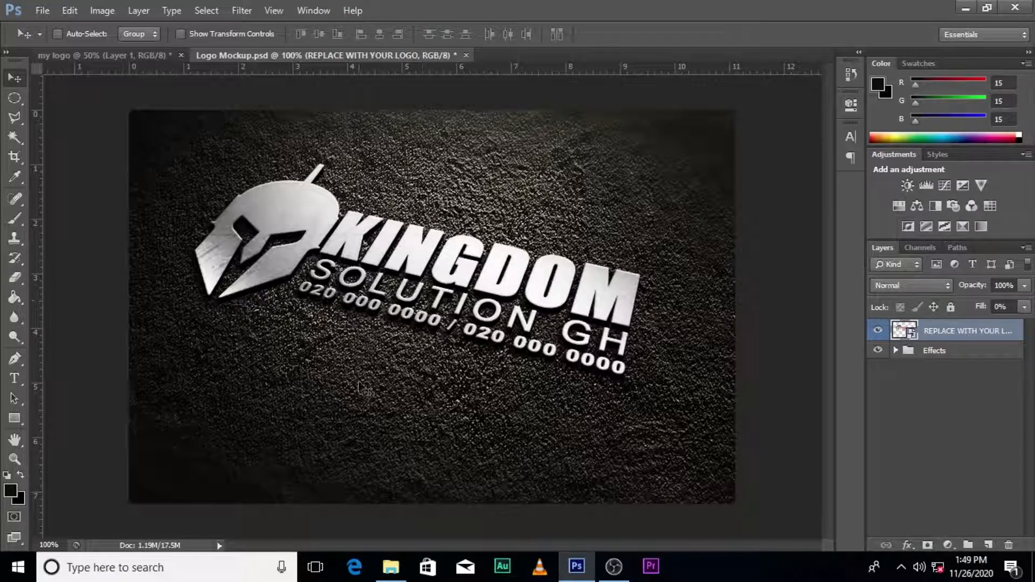
- Reopen the smart object, move the KINGDOM logo down-right, and save it back
double_click(898, 333)
left_click(516, 233)
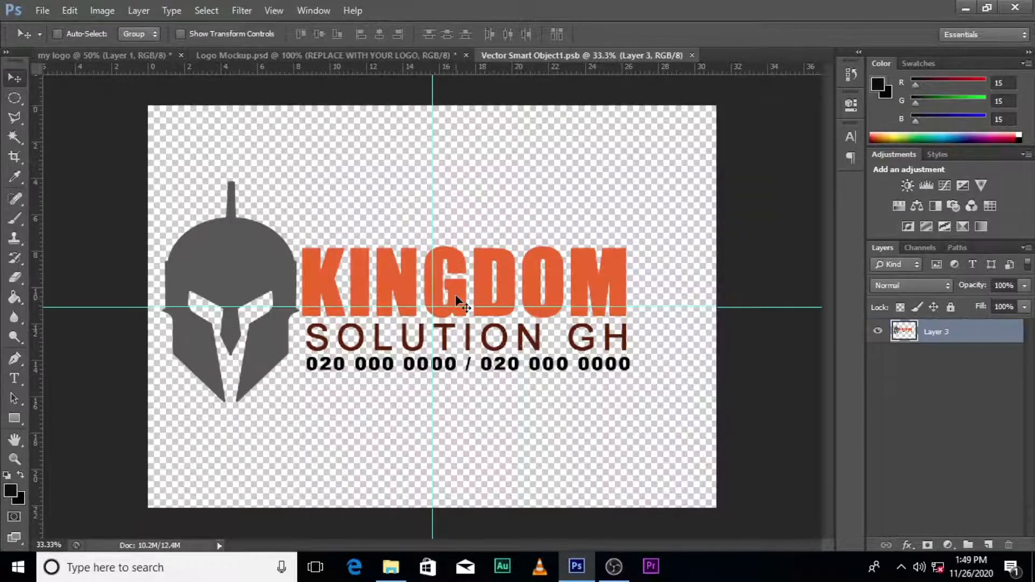
left_click_drag(457, 285, 467, 310)
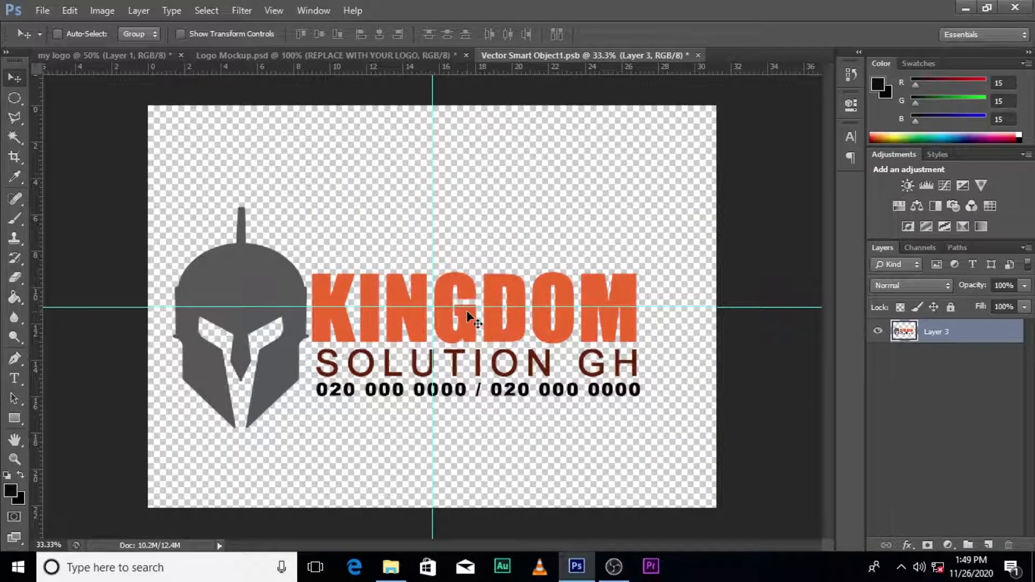
left_click(697, 56)
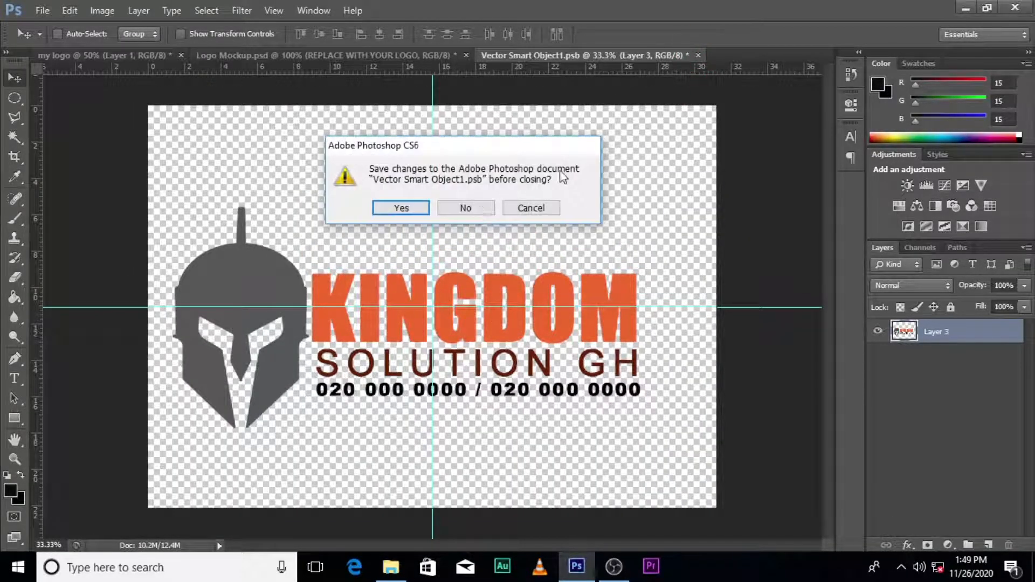
left_click(421, 208)
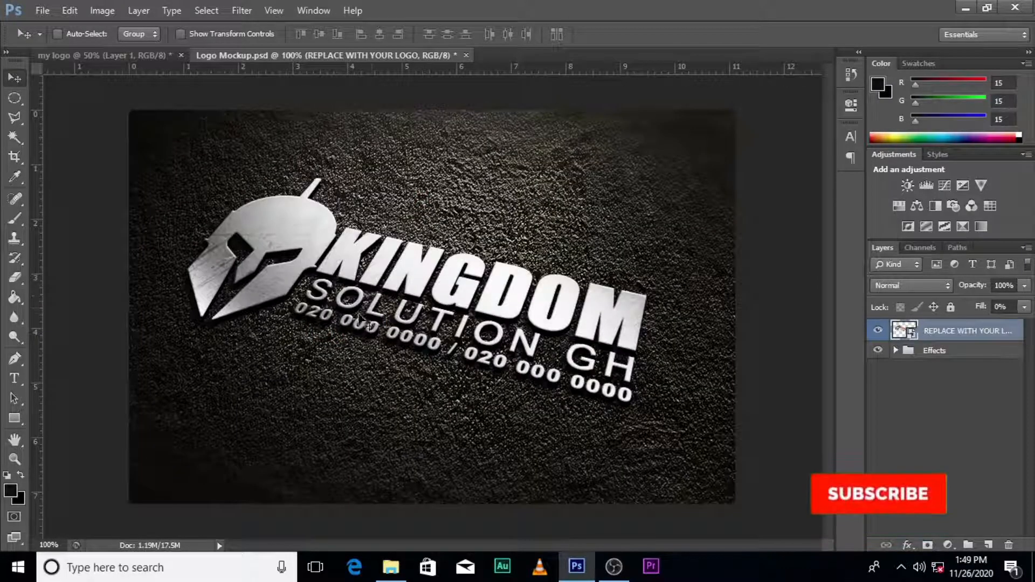